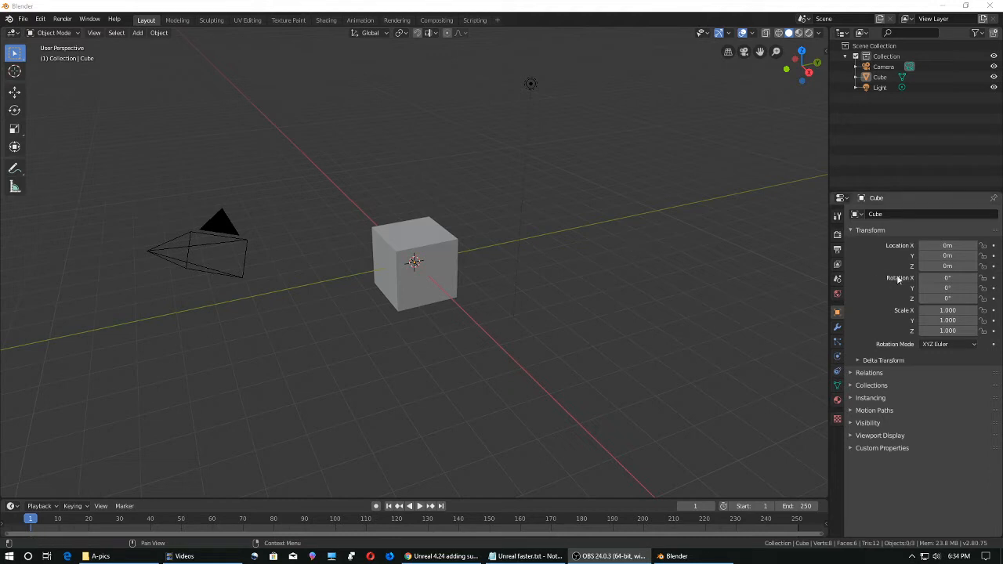
# - Set the scene's unit system to Imperial with lengths in feet, and enable Separate Units
pyautogui.click(837, 279)
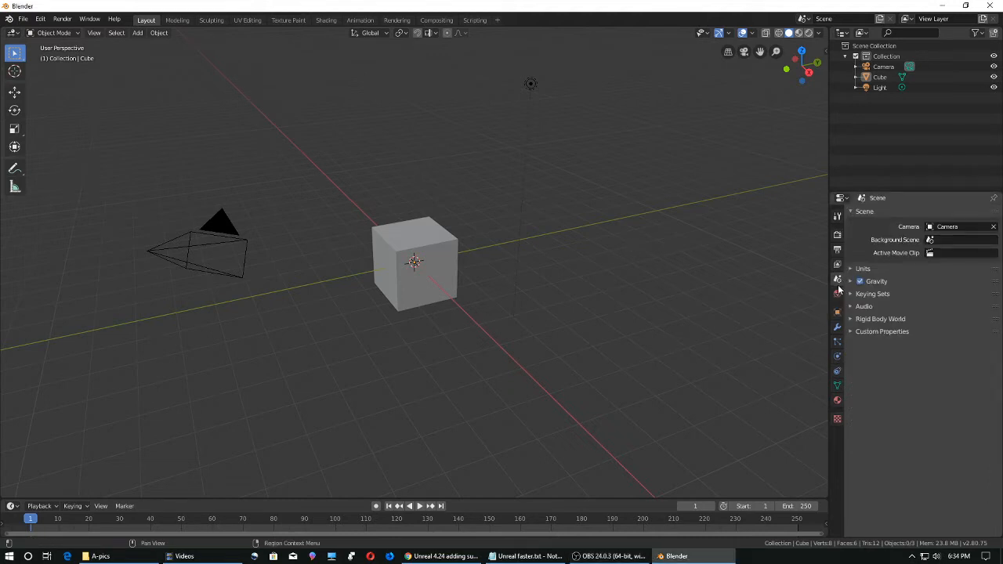
pyautogui.click(859, 270)
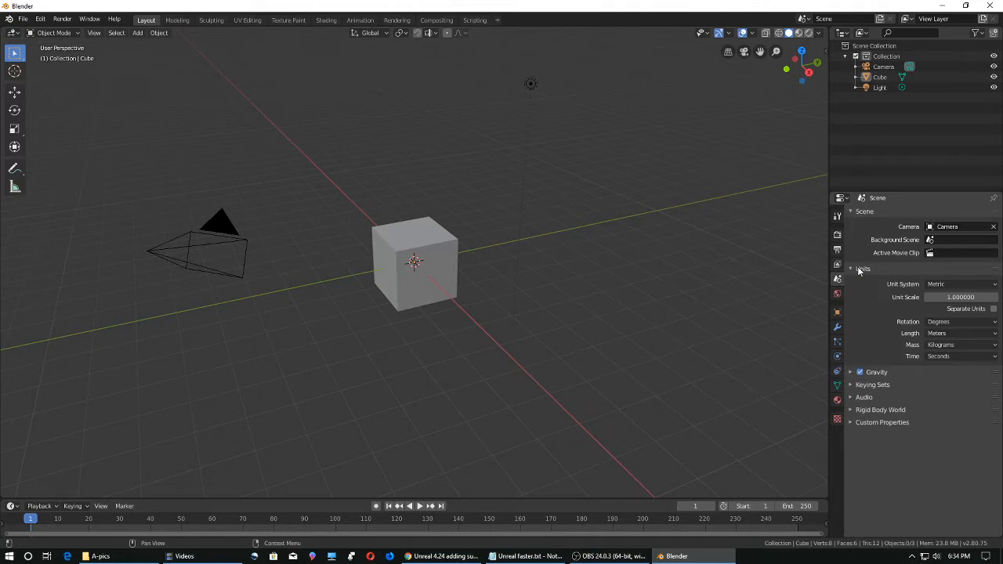
pyautogui.click(949, 287)
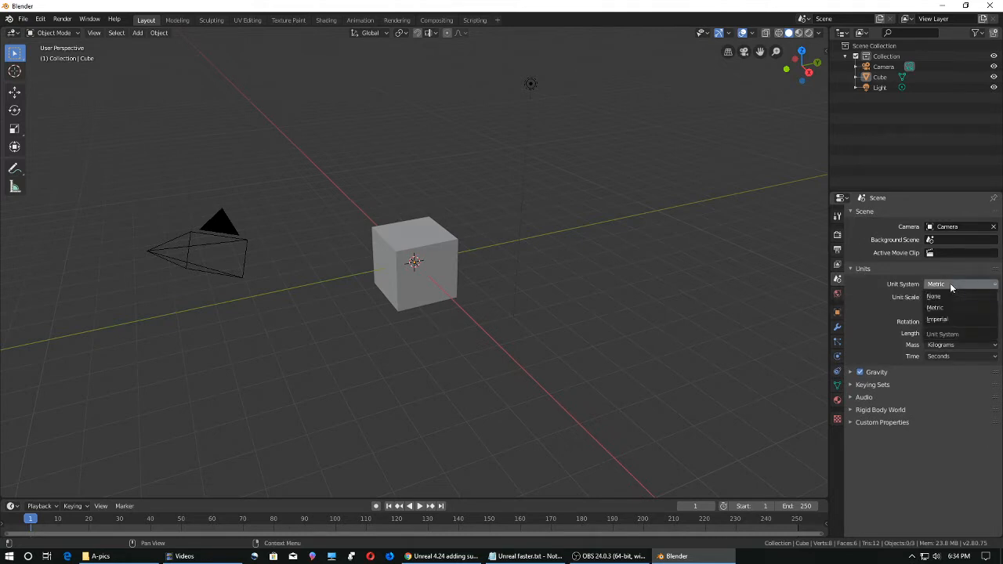
pyautogui.click(950, 320)
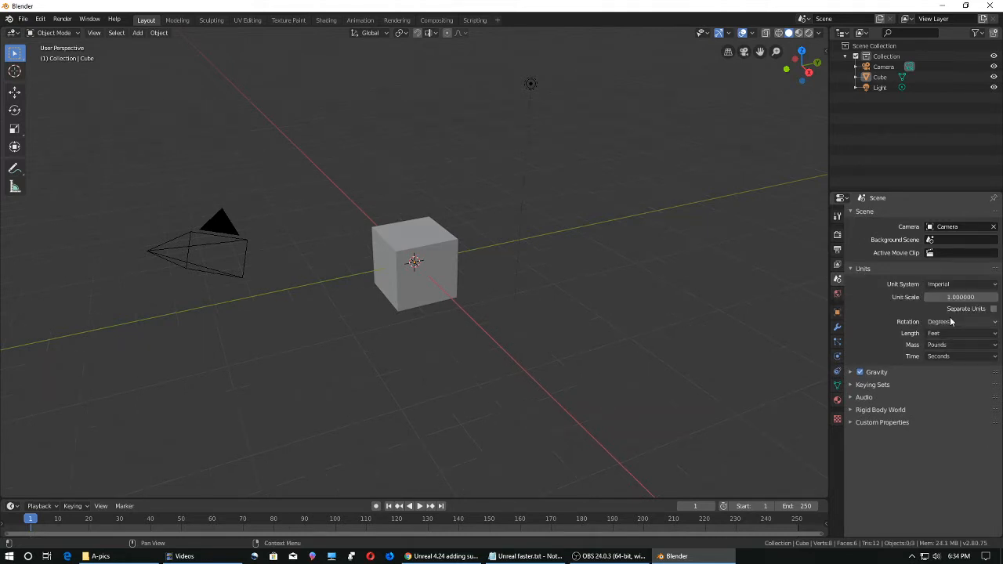
pyautogui.click(993, 310)
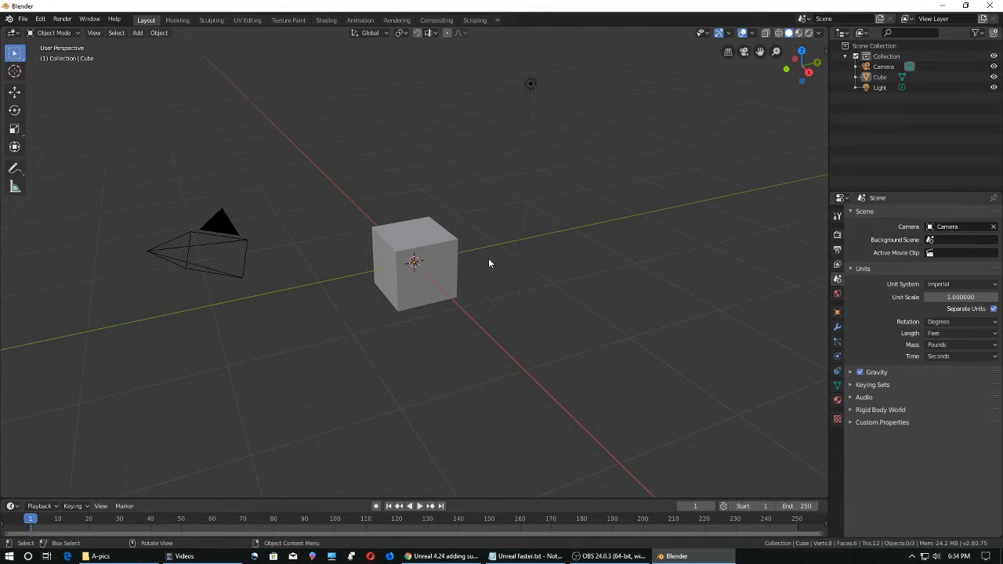
# - Select the cube, show its transform properties, and set its X, Y and Z dimensions to 8 feet each
pyautogui.click(433, 260)
pyautogui.click(533, 258)
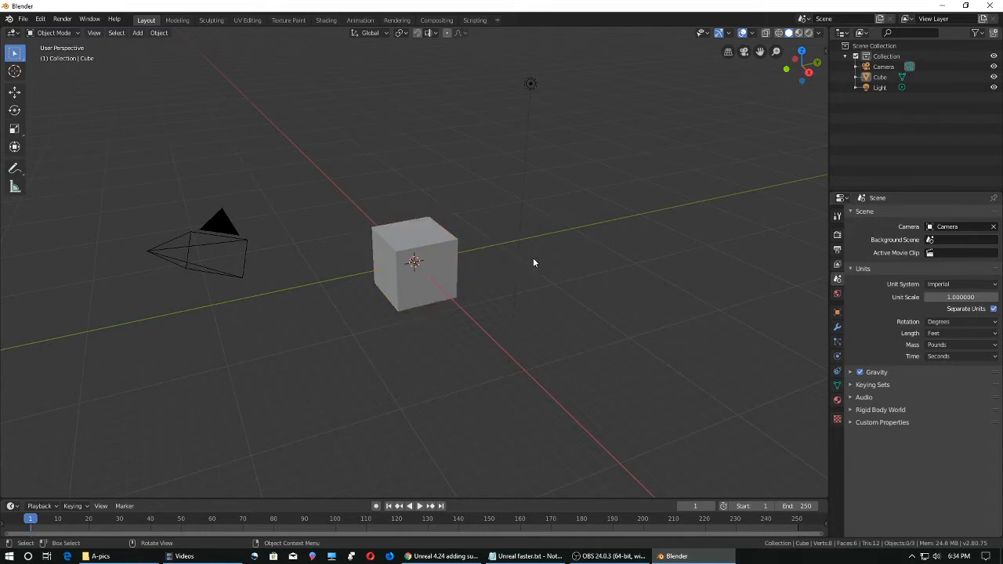
pyautogui.click(435, 261)
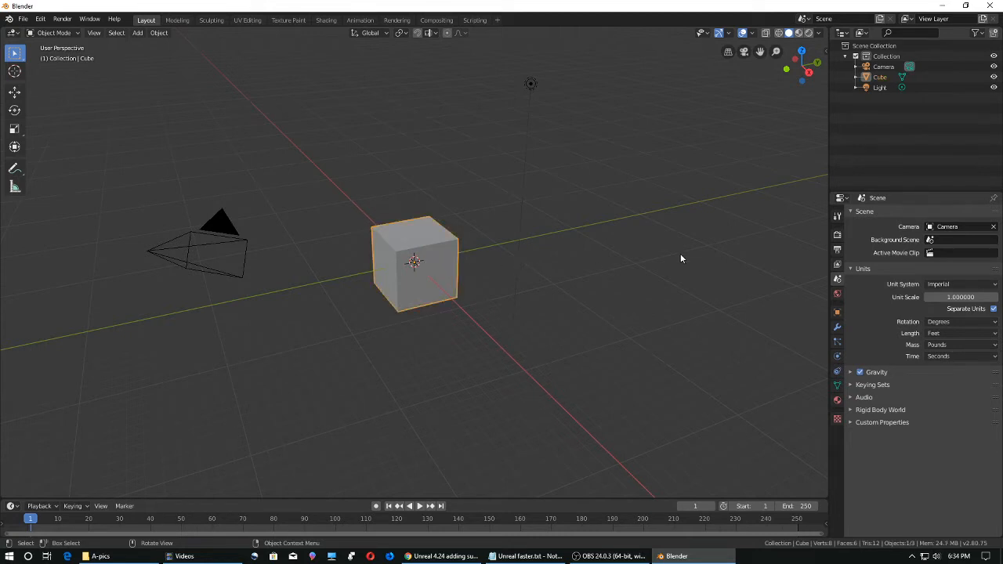
pyautogui.click(825, 50)
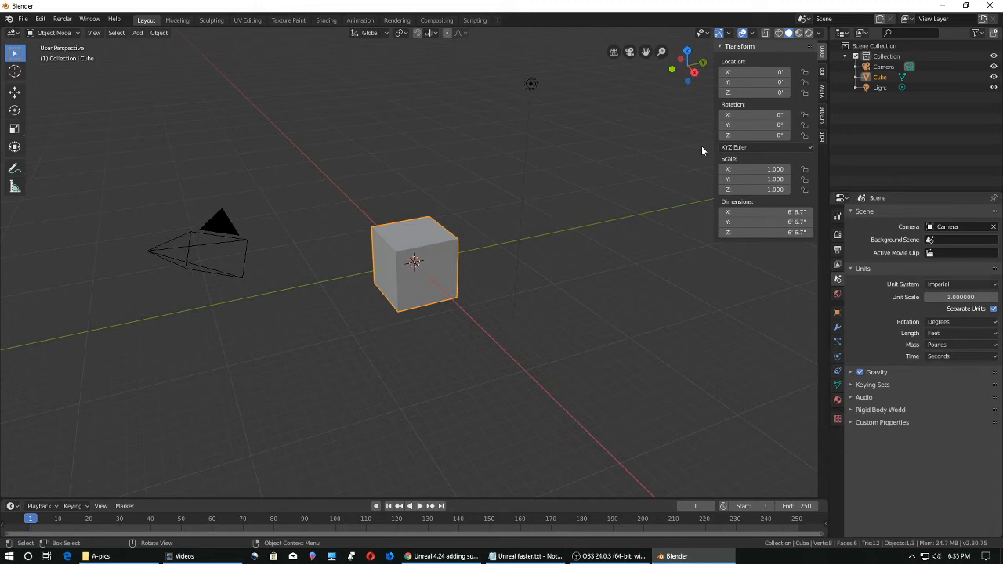
pyautogui.click(775, 213)
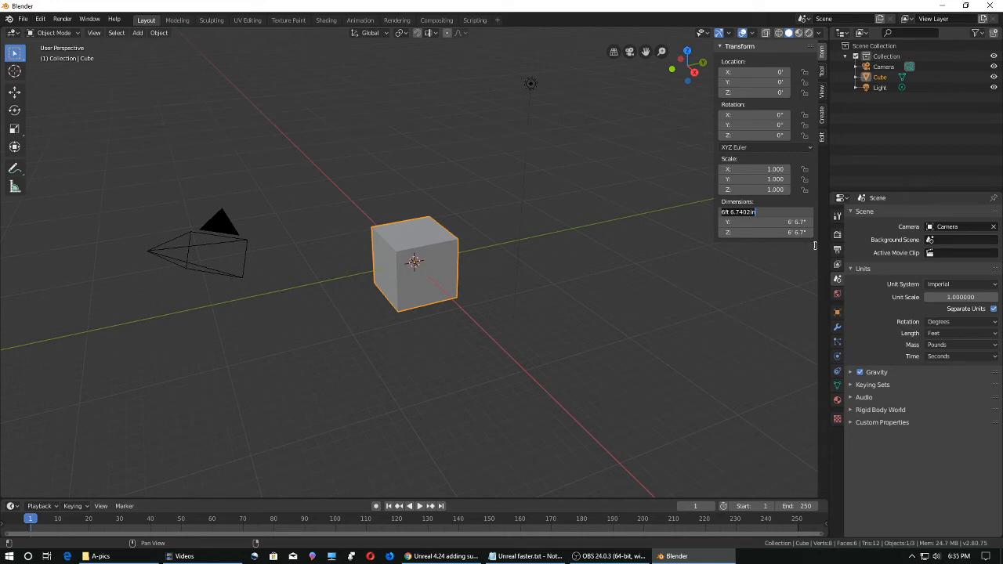
pyautogui.write('8')
pyautogui.press('Return')
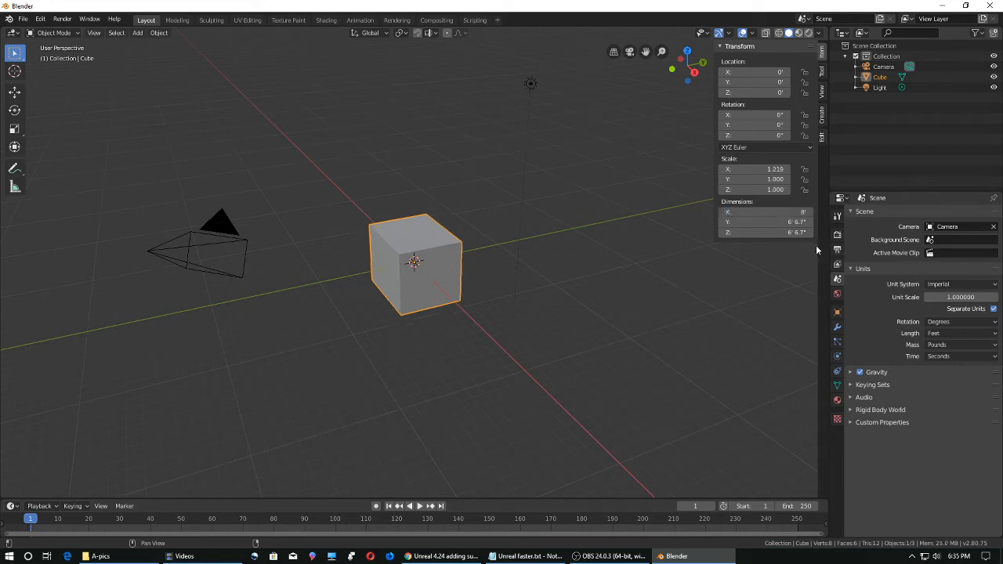
pyautogui.click(784, 226)
pyautogui.write('8')
pyautogui.press('Return')
pyautogui.click(786, 232)
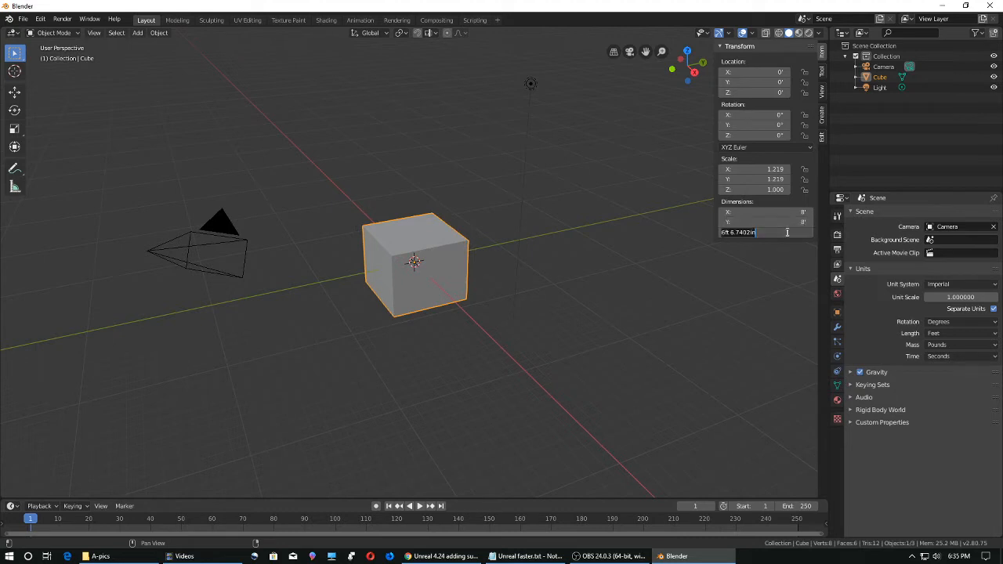
pyautogui.write('8')
pyautogui.press('Return')
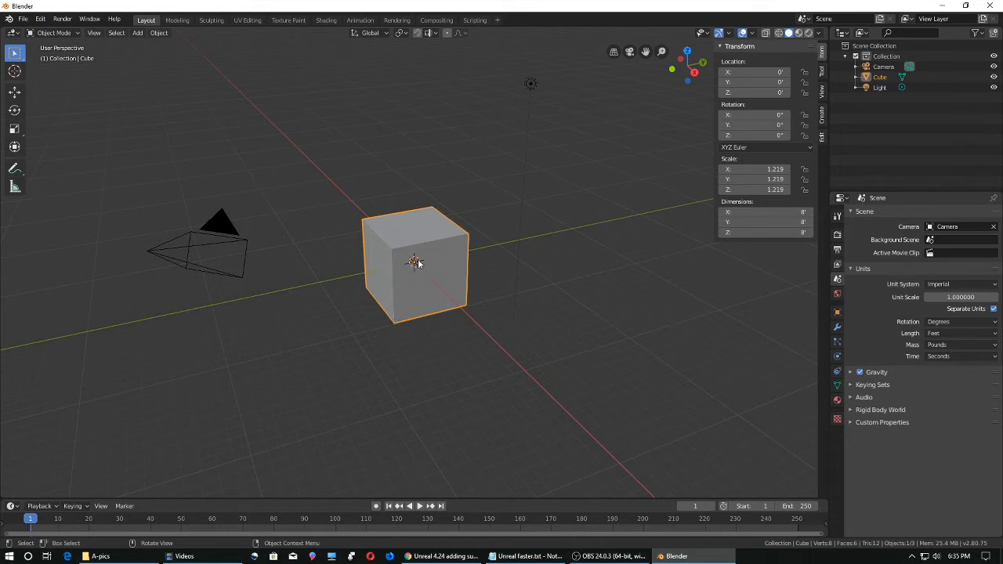
# - Try a Z dimension of 13 feet on the cube and return it to 8 feet
pyautogui.click(764, 232)
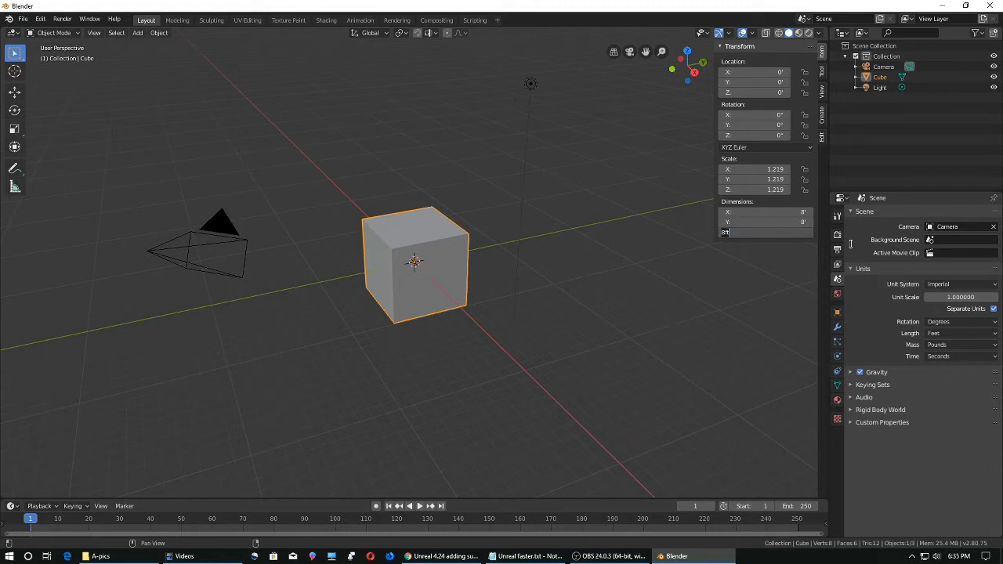
pyautogui.write('13')
pyautogui.press('Return')
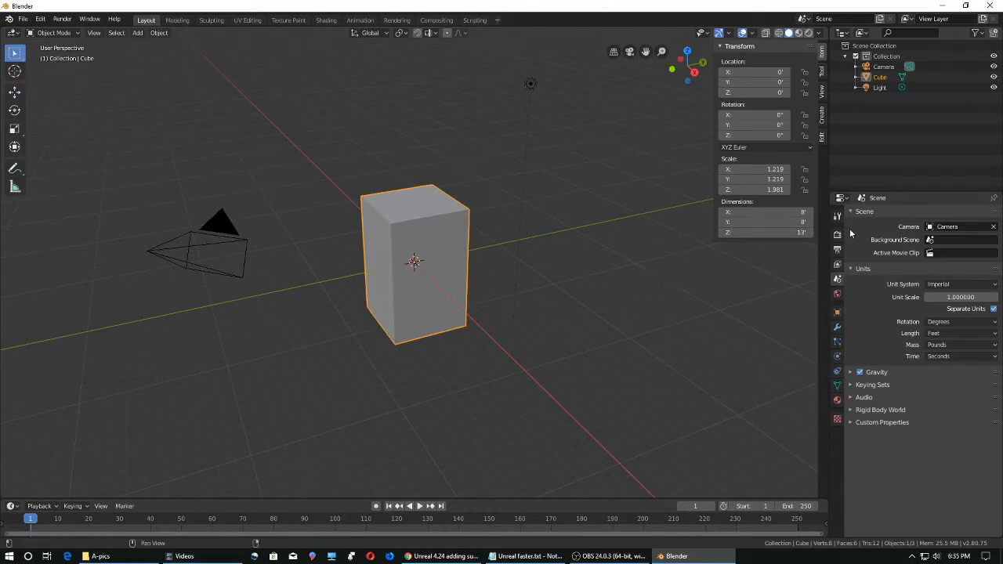
pyautogui.click(795, 232)
pyautogui.write('8')
pyautogui.press('Return')
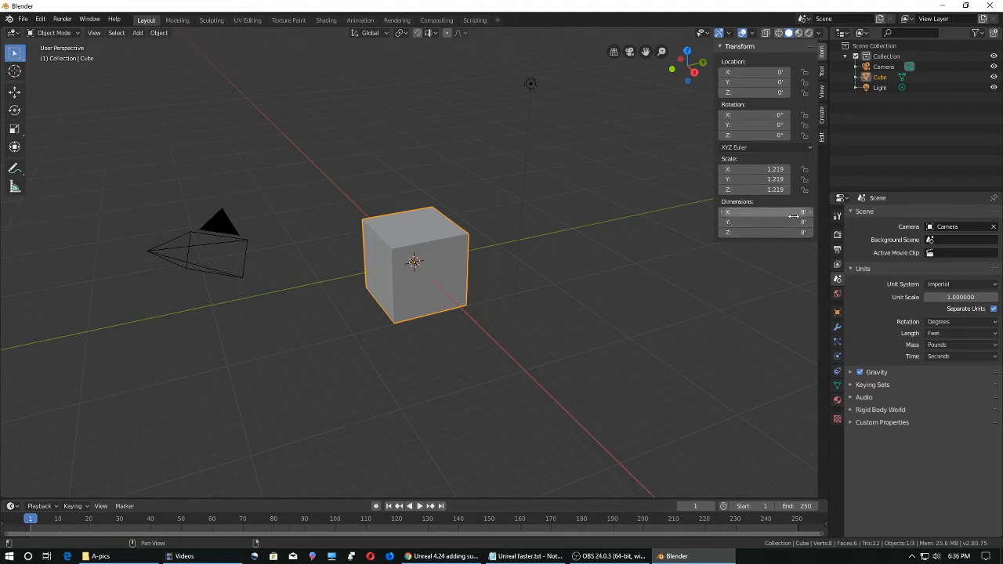
# - Set the cube's X, Y and Z location to 4 feet each so its corner sits at the world origin
pyautogui.click(755, 72)
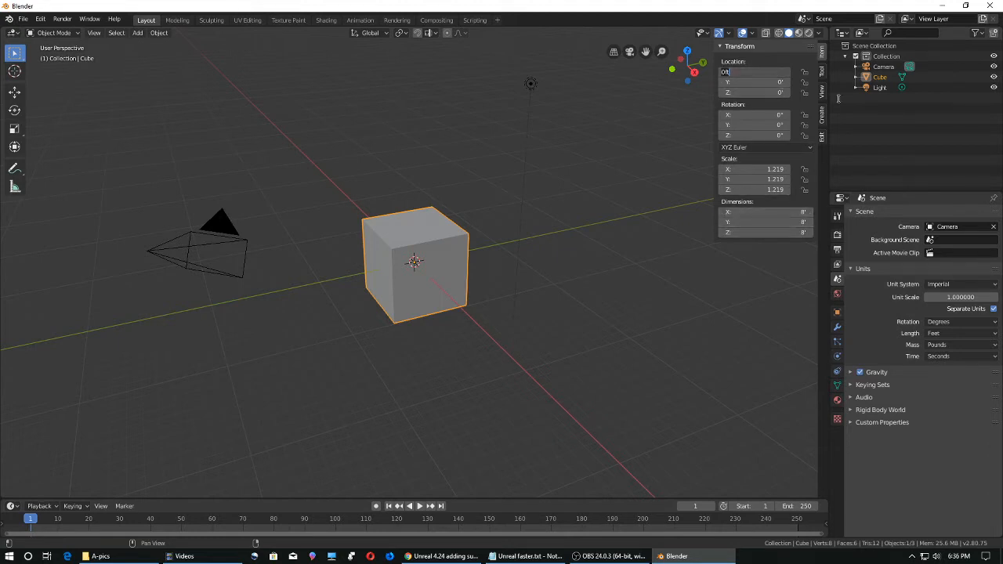
pyautogui.write('4')
pyautogui.press('Return')
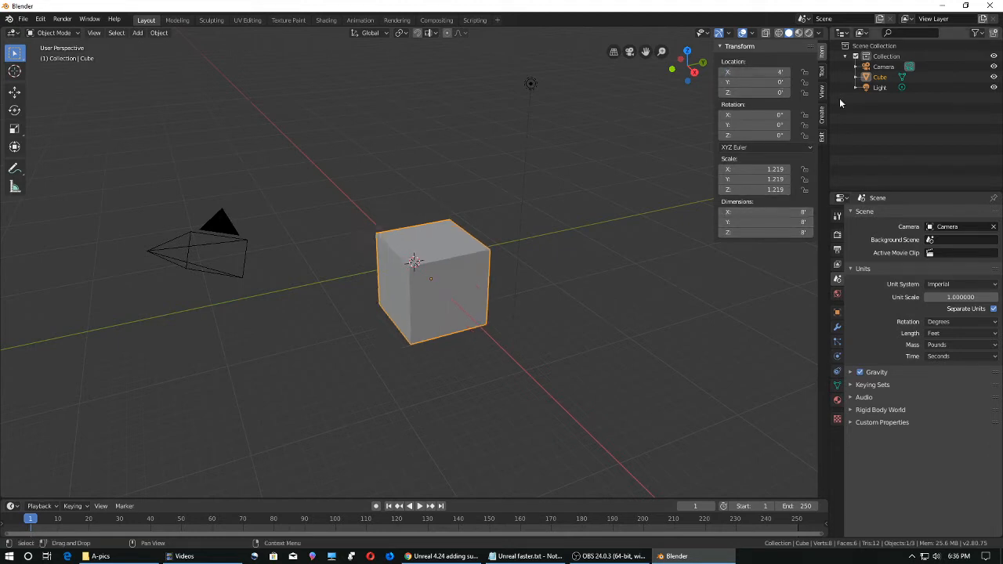
pyautogui.click(771, 82)
pyautogui.write('4')
pyautogui.press('Return')
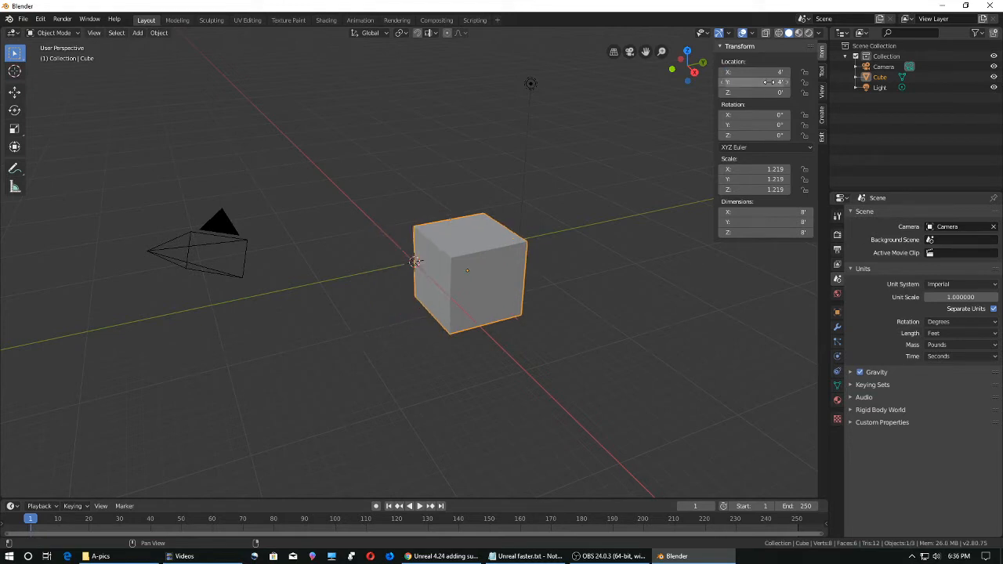
pyautogui.click(767, 93)
pyautogui.write('4')
pyautogui.press('Return')
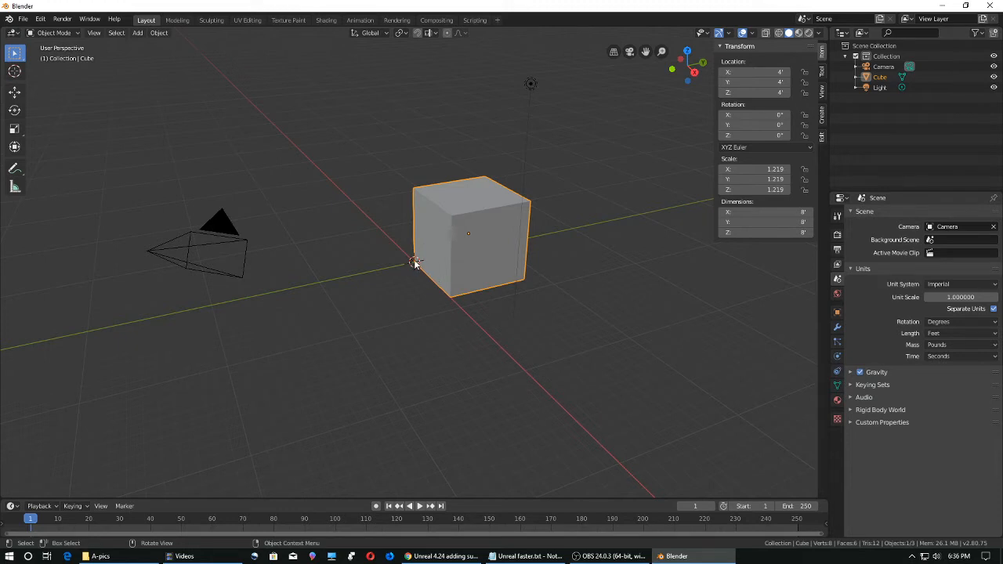
# - Set the cube's origin to the 3D cursor at its lower corner
pyautogui.click(160, 33)
pyautogui.moveTo(183, 57)
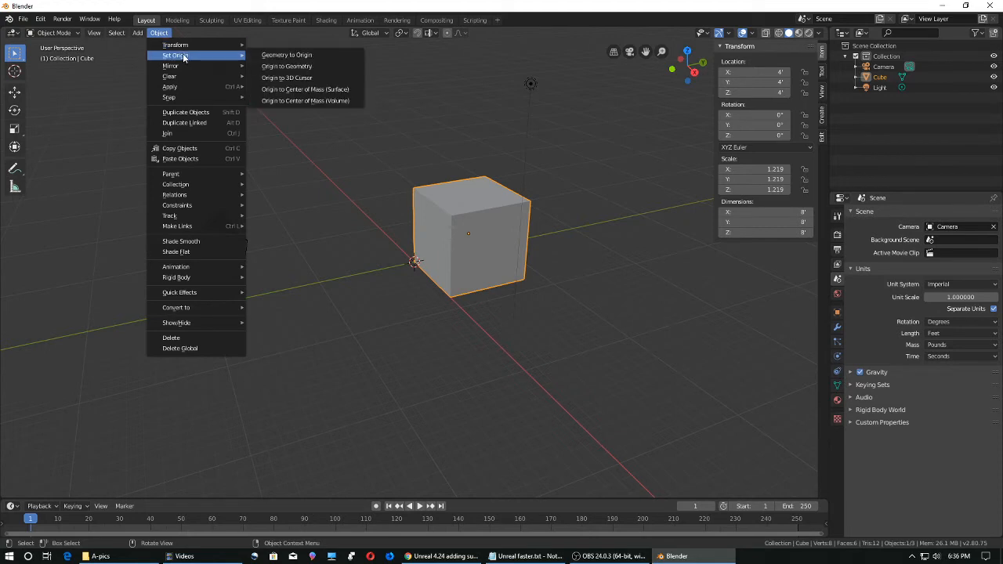
pyautogui.click(288, 78)
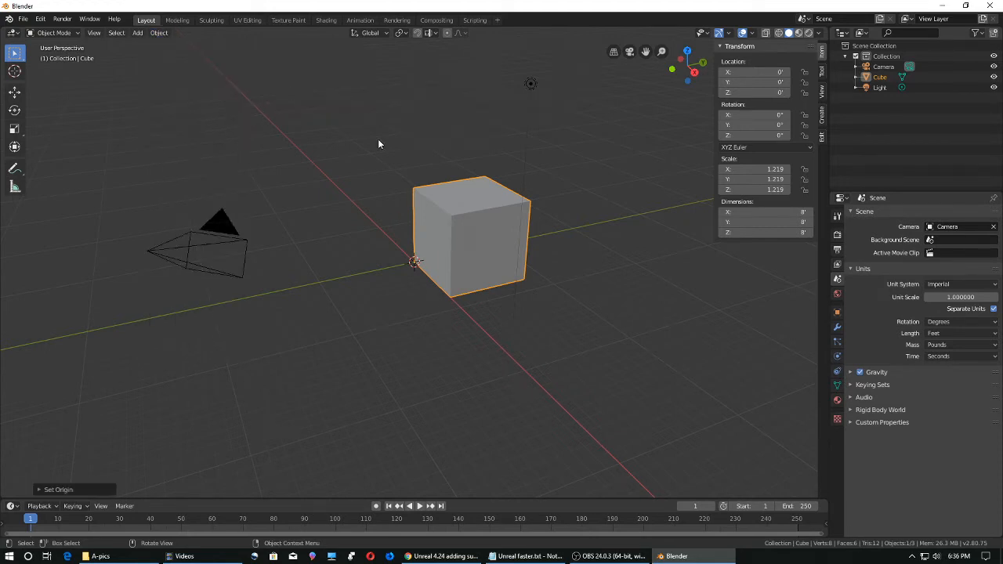
pyautogui.click(461, 221)
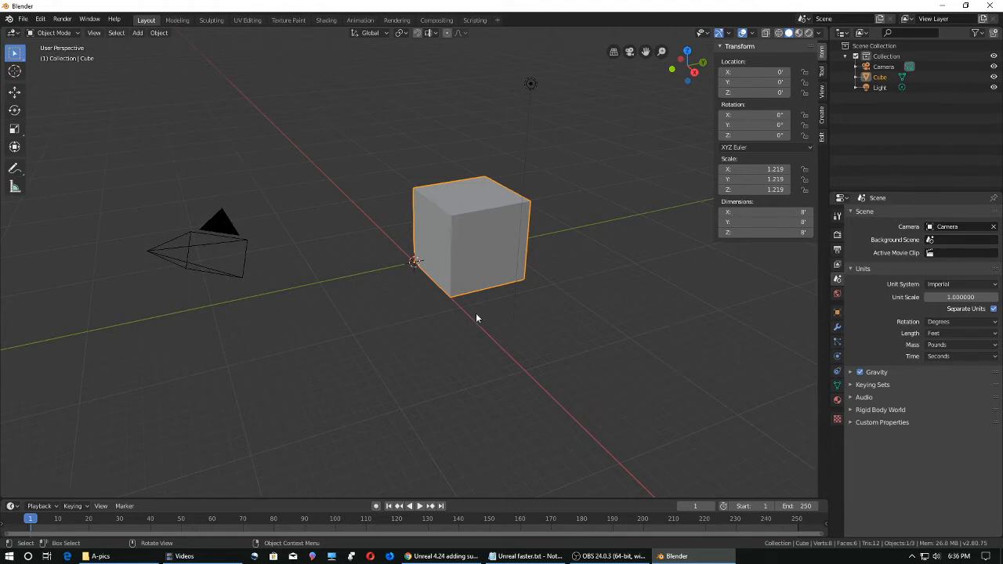
# - Test the corner origin by setting the cube's Z dimension to 15 feet and back to 8 feet
pyautogui.click(778, 232)
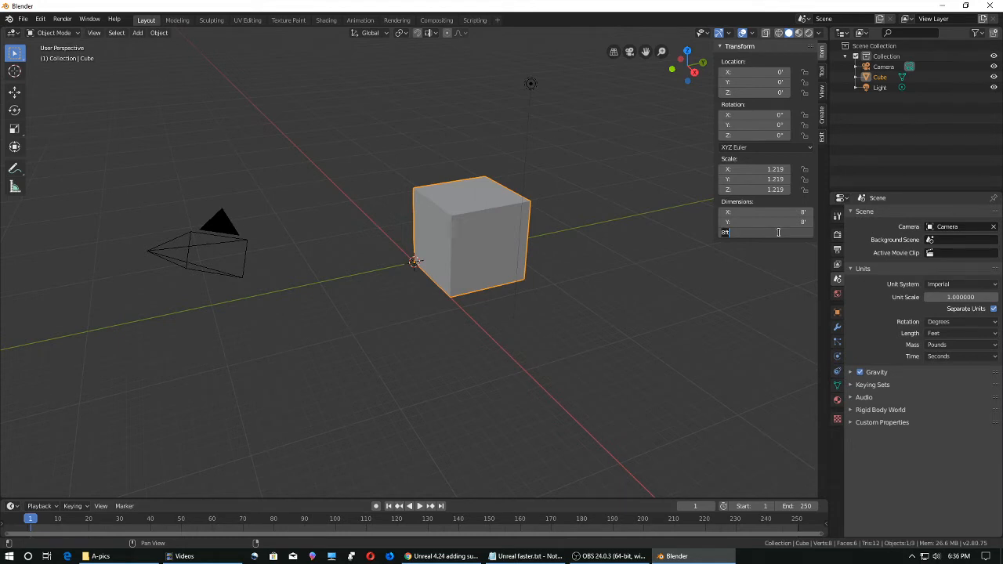
pyautogui.write('15')
pyautogui.press('Return')
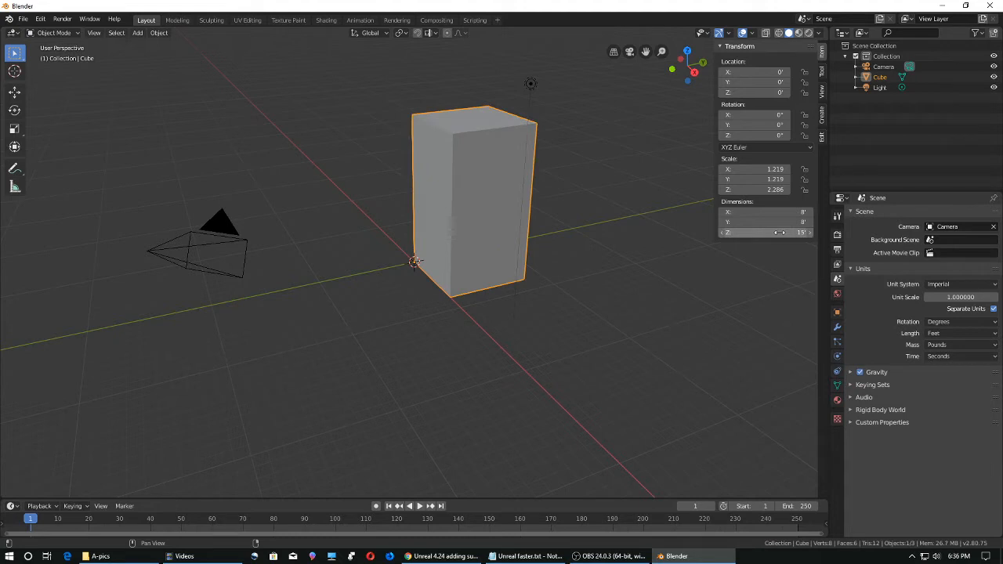
pyautogui.click(778, 232)
pyautogui.write('8')
pyautogui.press('Return')
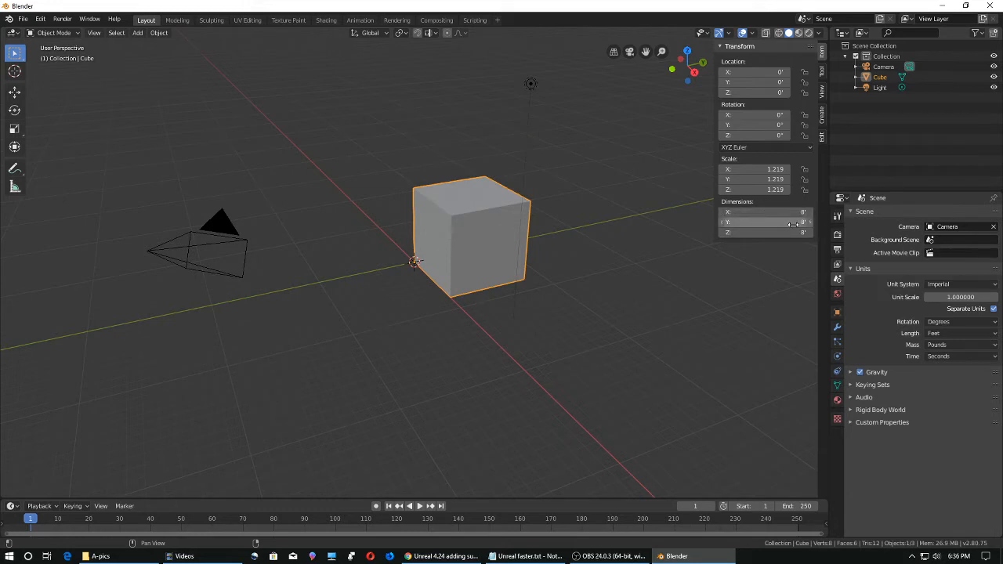
# - Set the cube's X dimension to 6 inches to form a thin wall panel
pyautogui.click(792, 212)
pyautogui.write("6'")
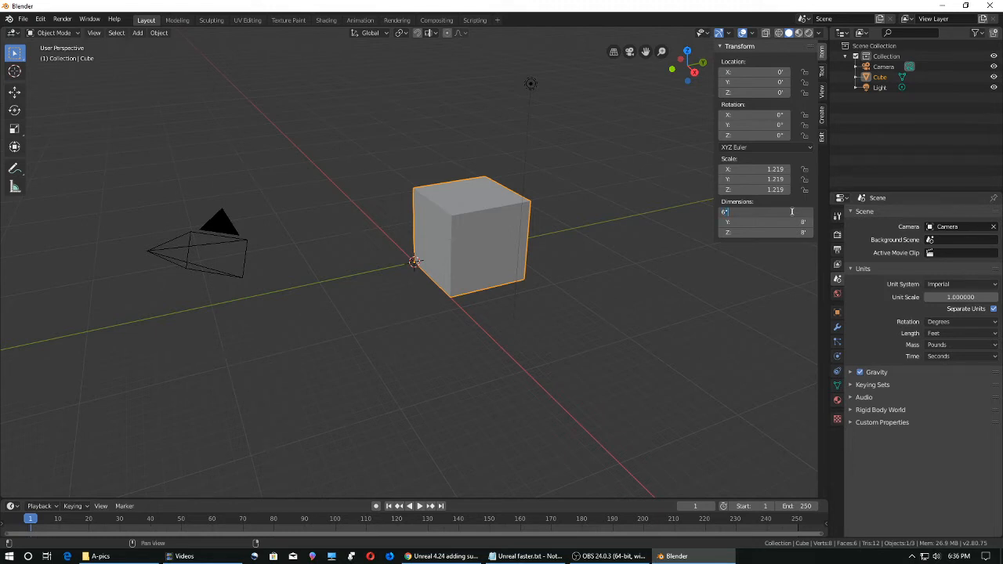
pyautogui.press('Return')
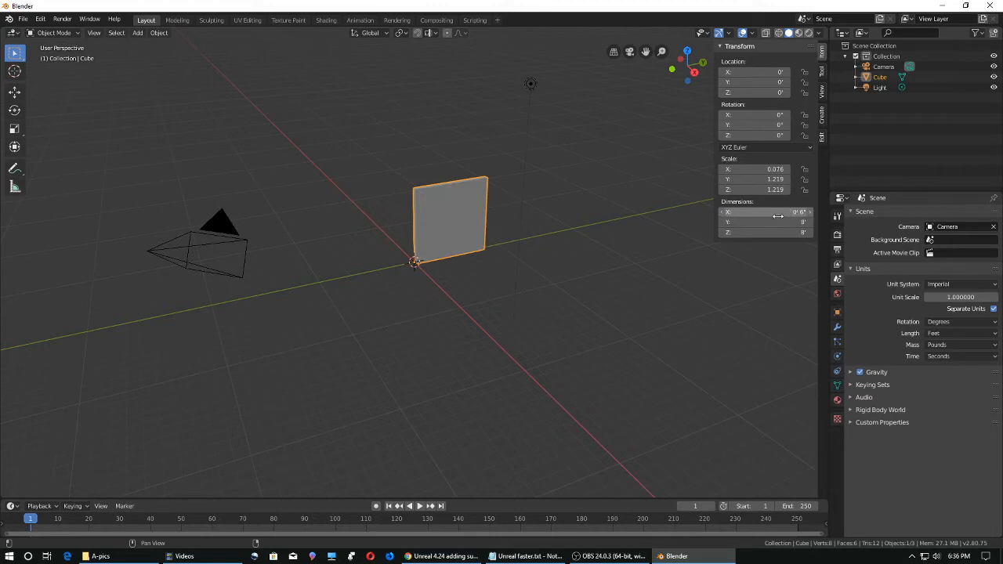
# - Duplicate the wall panel, offset the copy 8 feet along the global Y axis, and deselect it
pyautogui.click(496, 276)
pyautogui.click(459, 208)
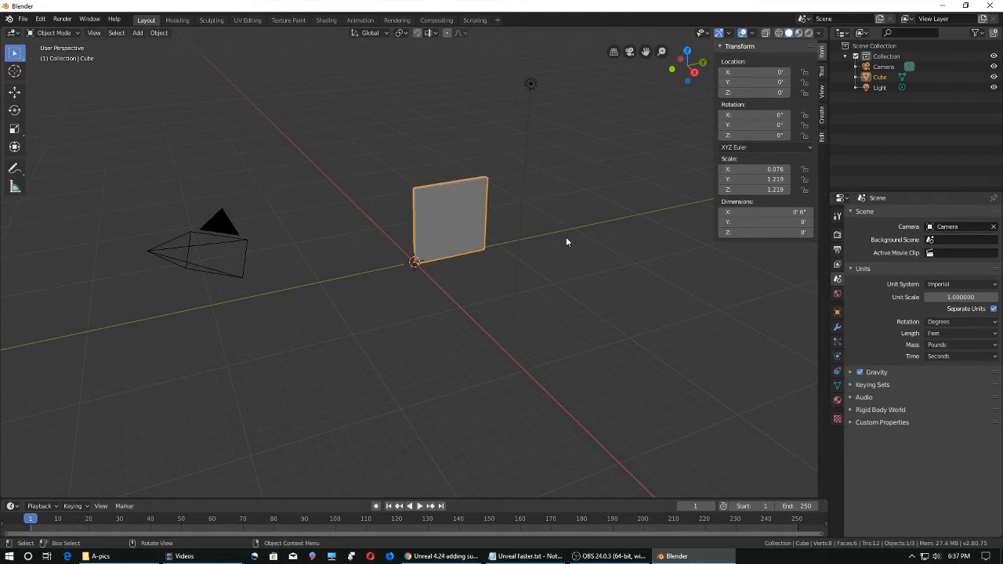
pyautogui.hotkey('shift', 'd')
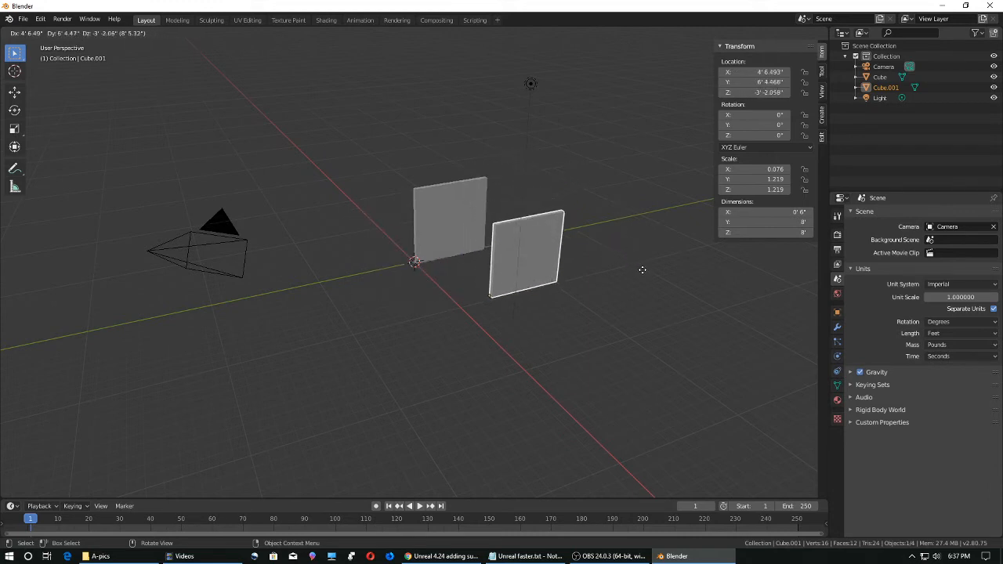
pyautogui.press('y')
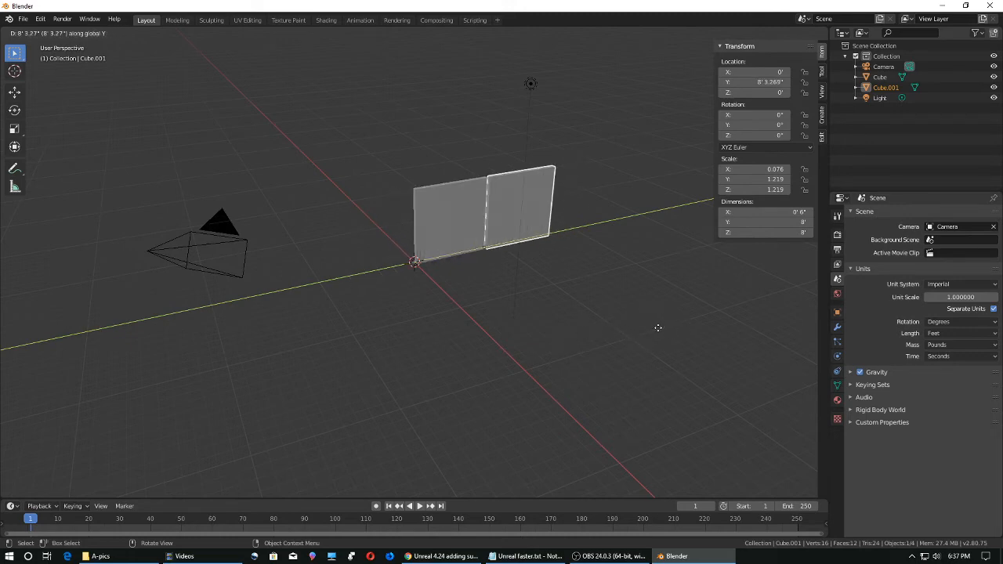
pyautogui.press('x')
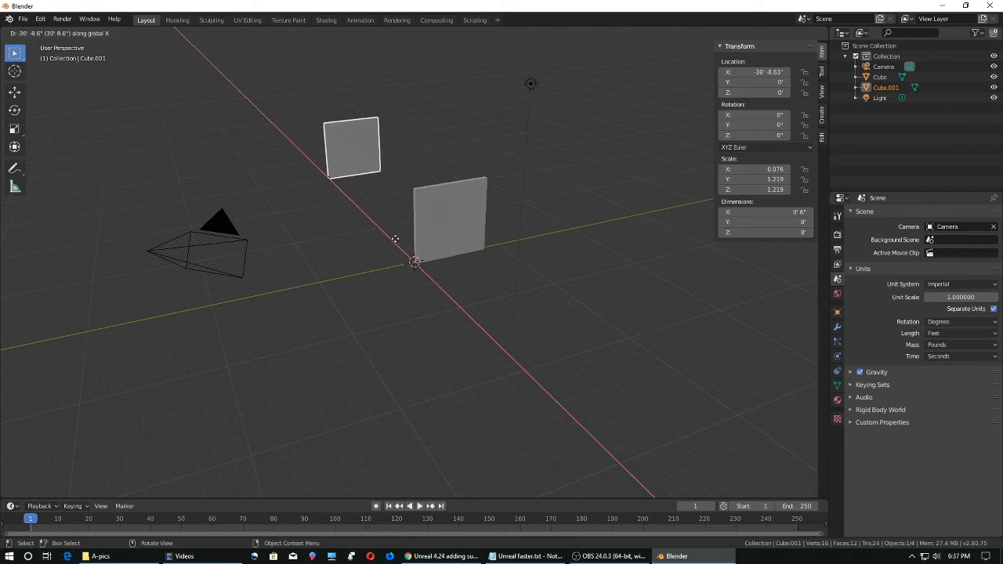
pyautogui.press('z')
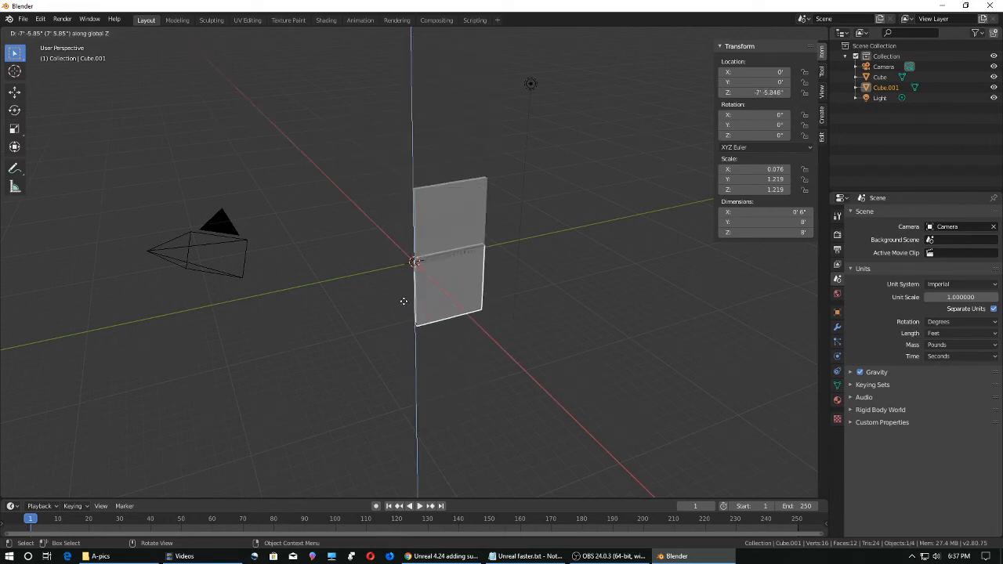
pyautogui.press('y')
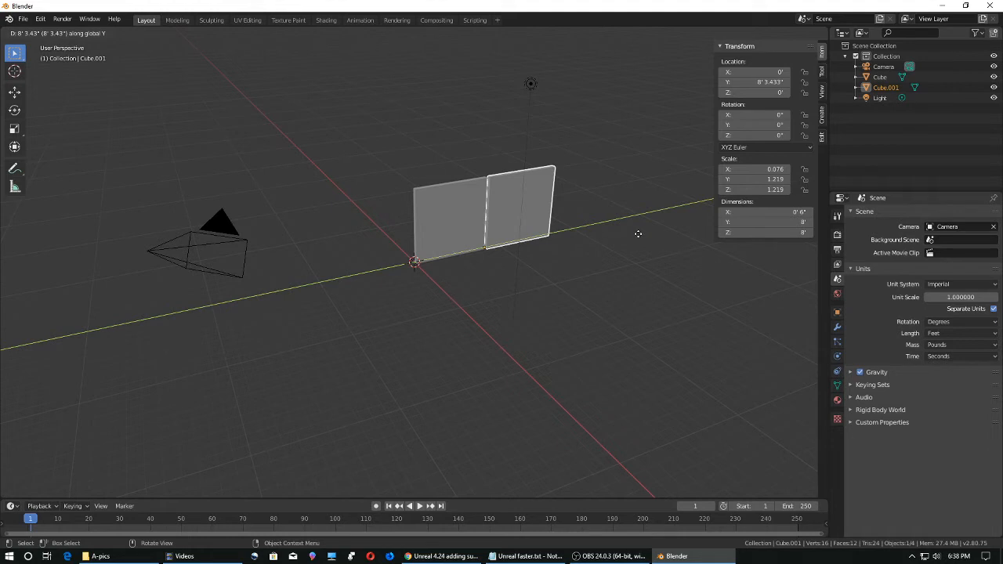
pyautogui.write('8')
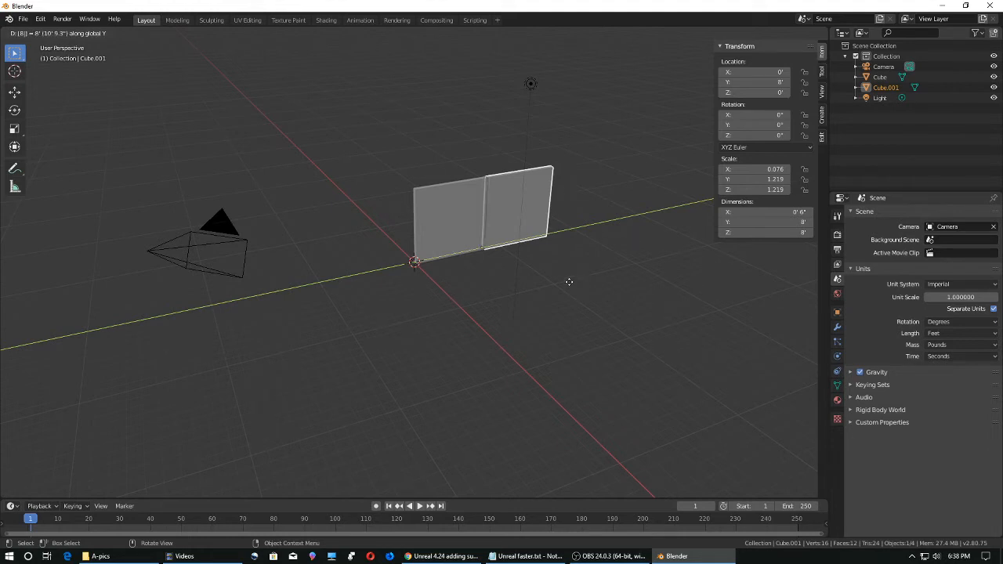
pyautogui.press('Return')
pyautogui.click(420, 267)
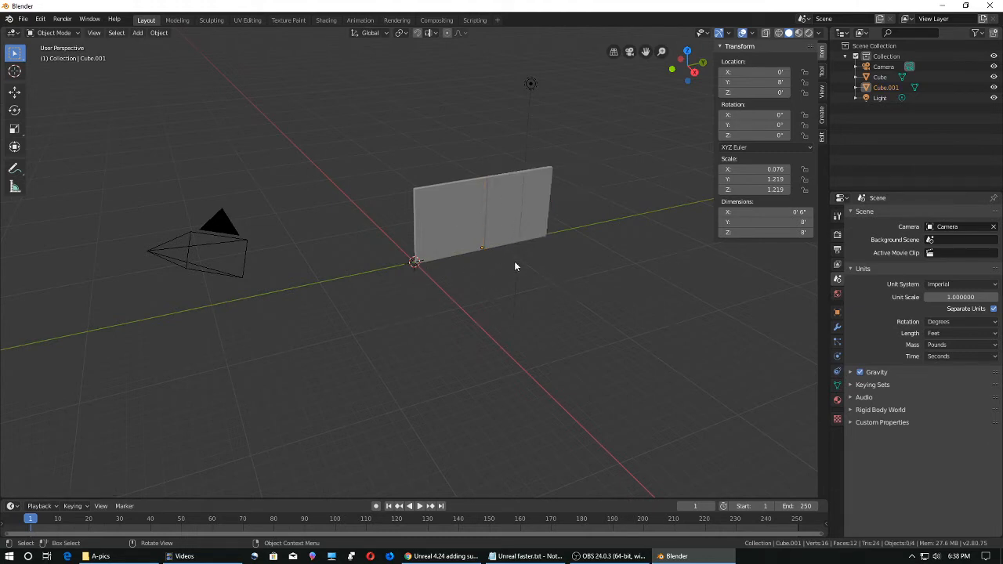
# - Duplicate the wall panel at the world origin, rotate the copy -90° about the global Z axis, and deselect it
pyautogui.click(464, 220)
pyautogui.press('shift')
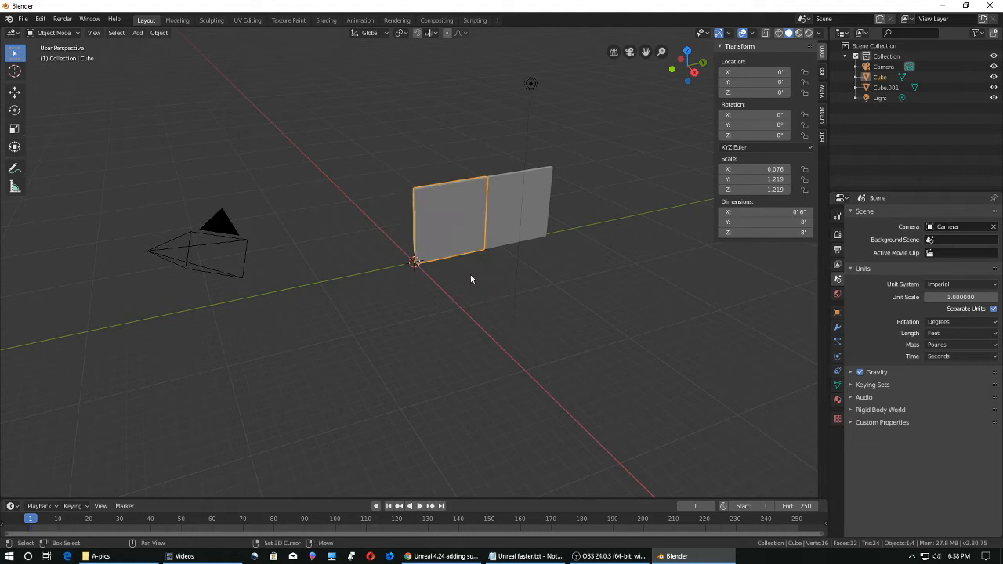
pyautogui.hotkey('shift', 'd')
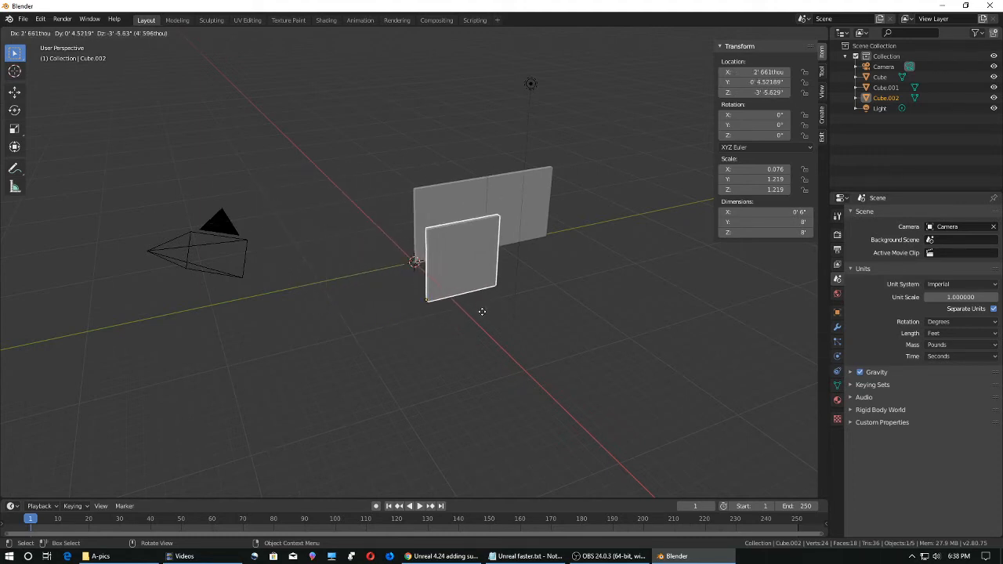
pyautogui.press('r')
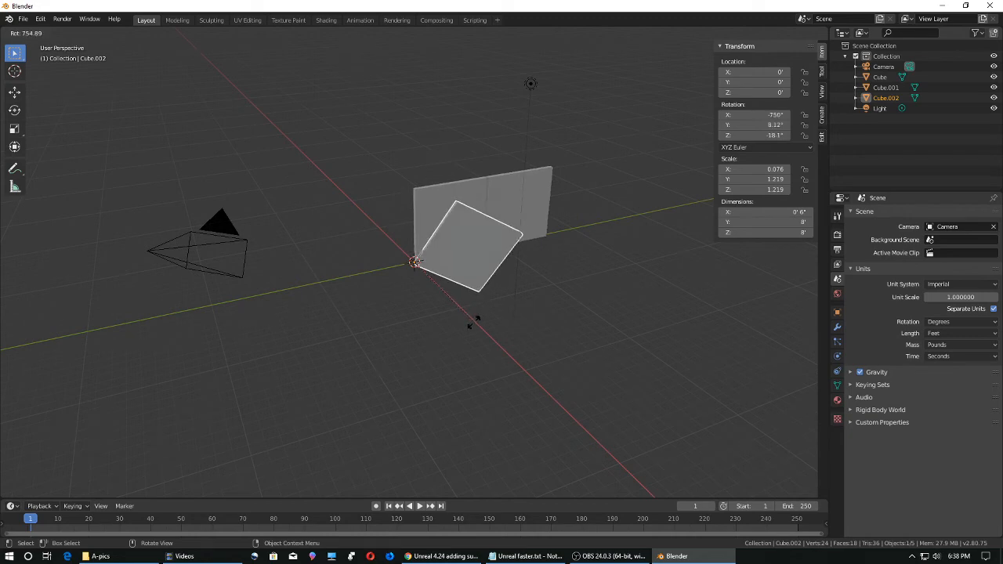
pyautogui.press('z')
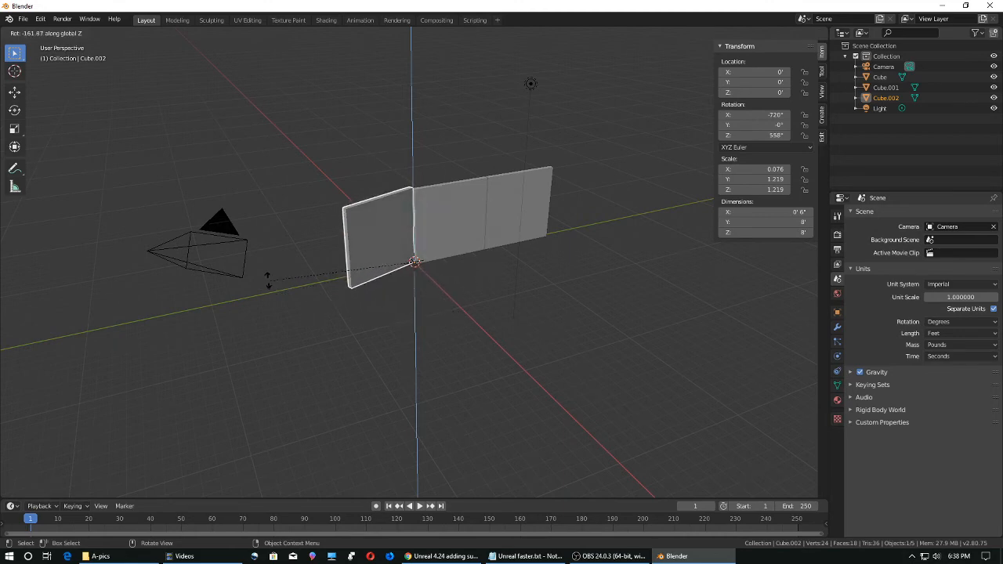
pyautogui.write('90')
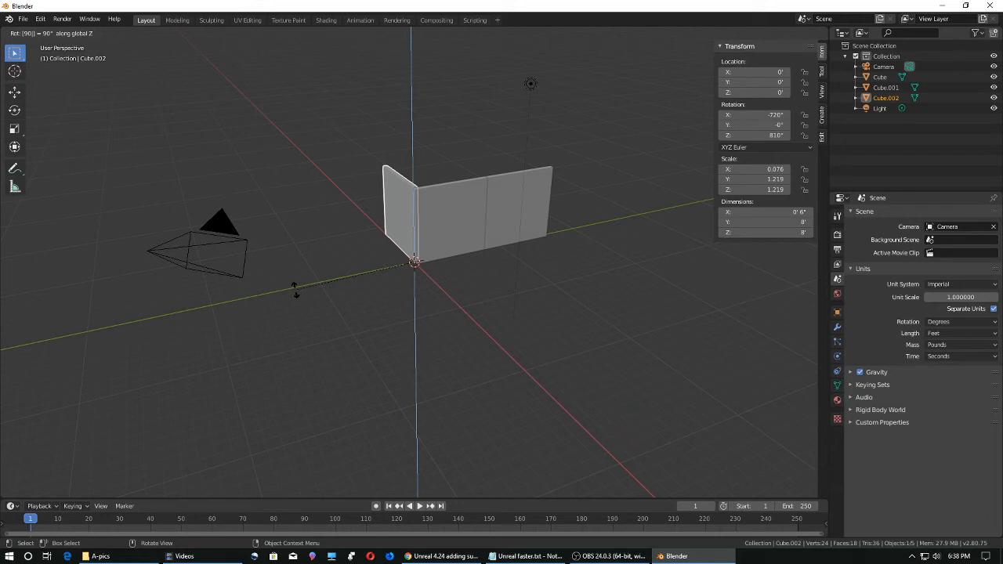
pyautogui.press('BackSpace')
pyautogui.press('BackSpace')
pyautogui.press('BackSpace')
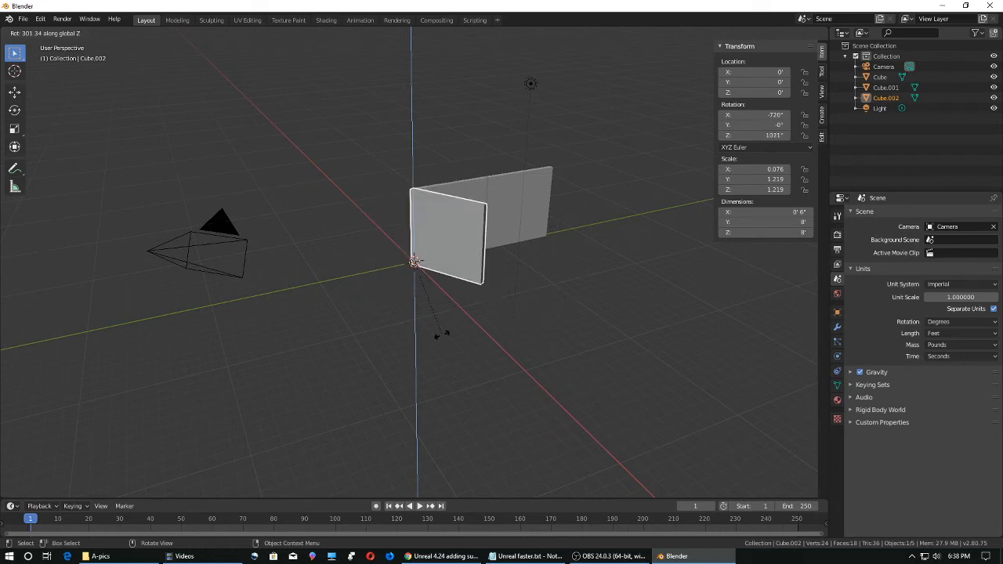
pyautogui.write('-90')
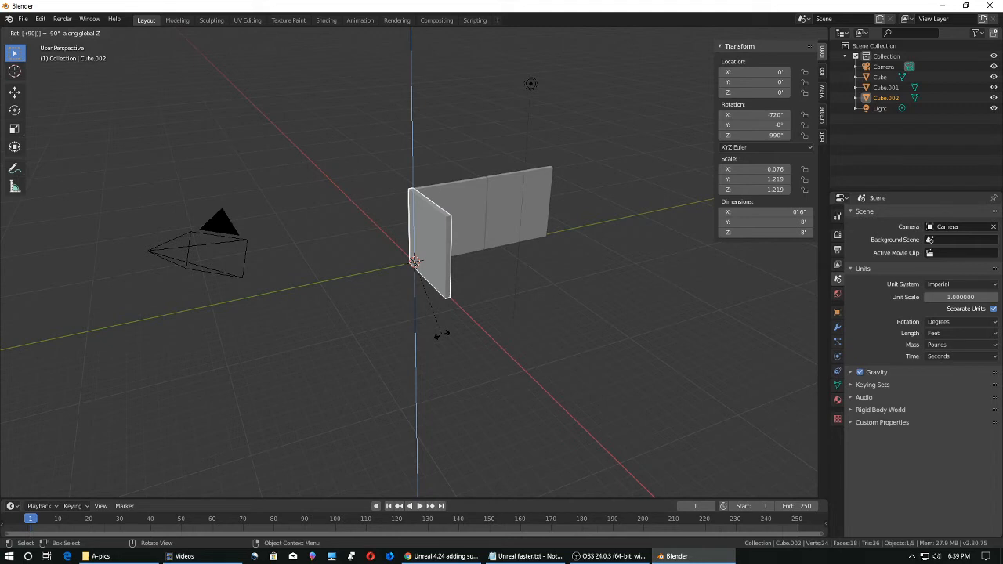
pyautogui.press('Return')
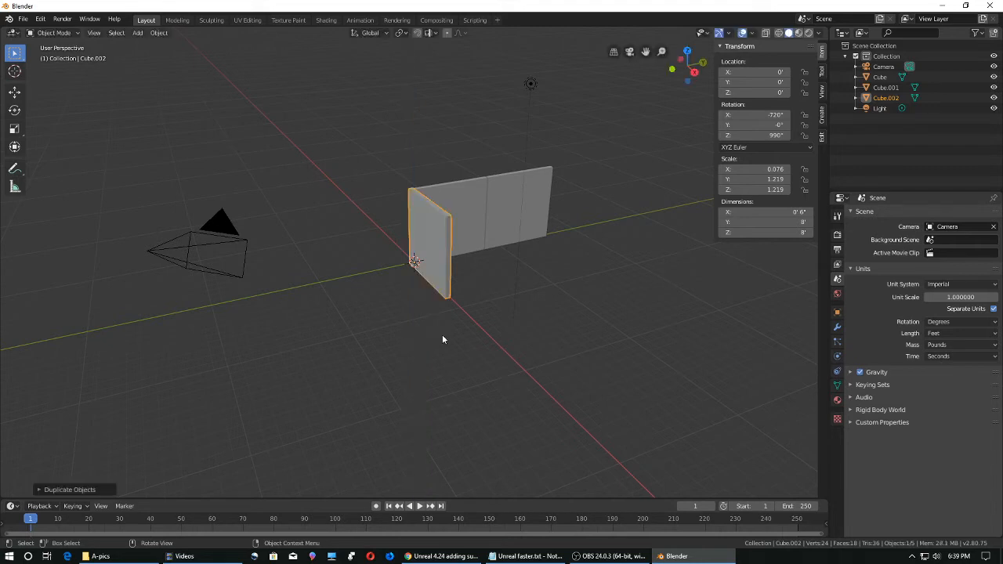
pyautogui.click(472, 297)
# - Duplicate the perpendicular panel and rotate the copy 90° about the global Y axis so it extends below the original
pyautogui.click(437, 247)
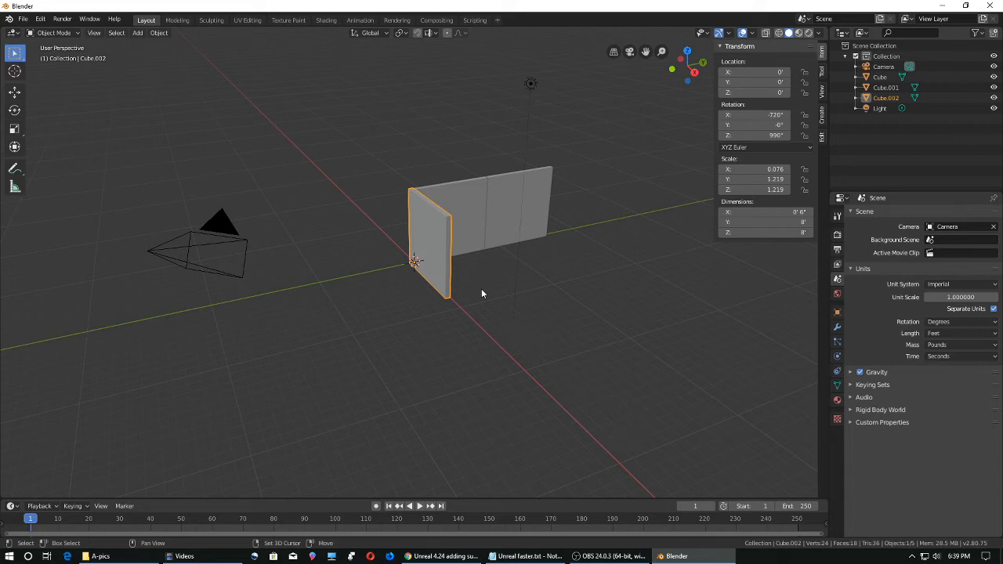
pyautogui.hotkey('shift', 'd')
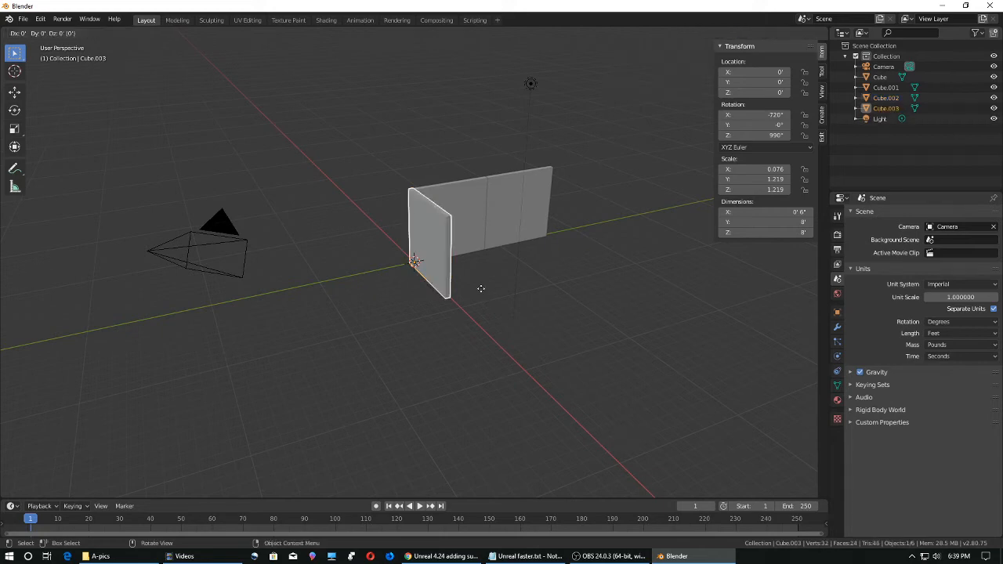
pyautogui.press('r')
pyautogui.press('y')
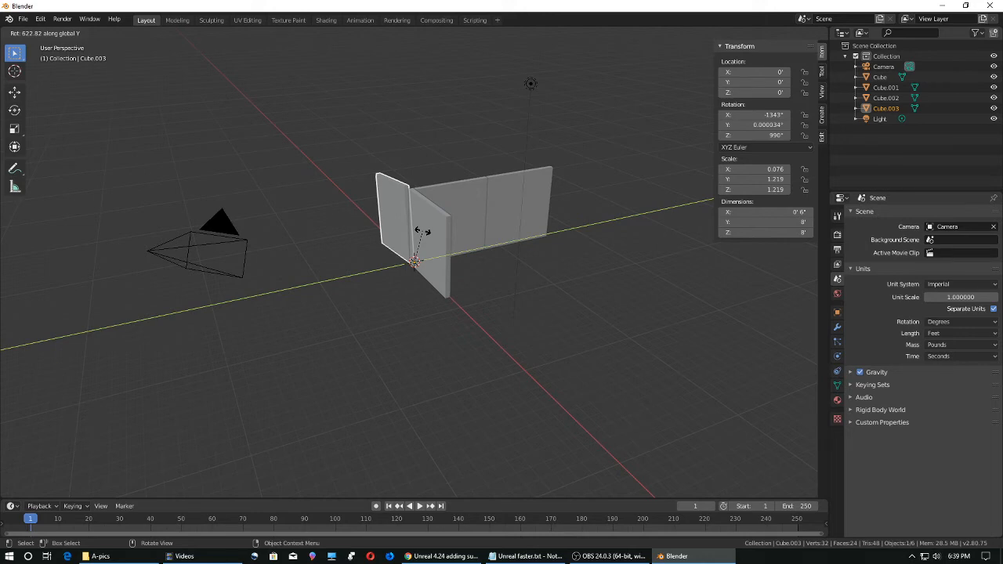
pyautogui.write('180')
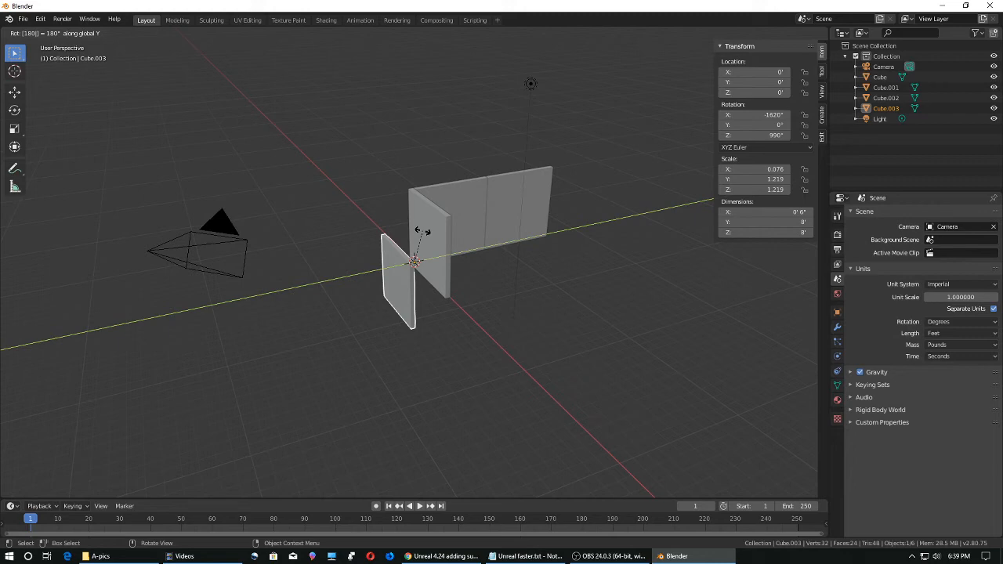
pyautogui.press('BackSpace')
pyautogui.press('BackSpace')
pyautogui.press('BackSpace')
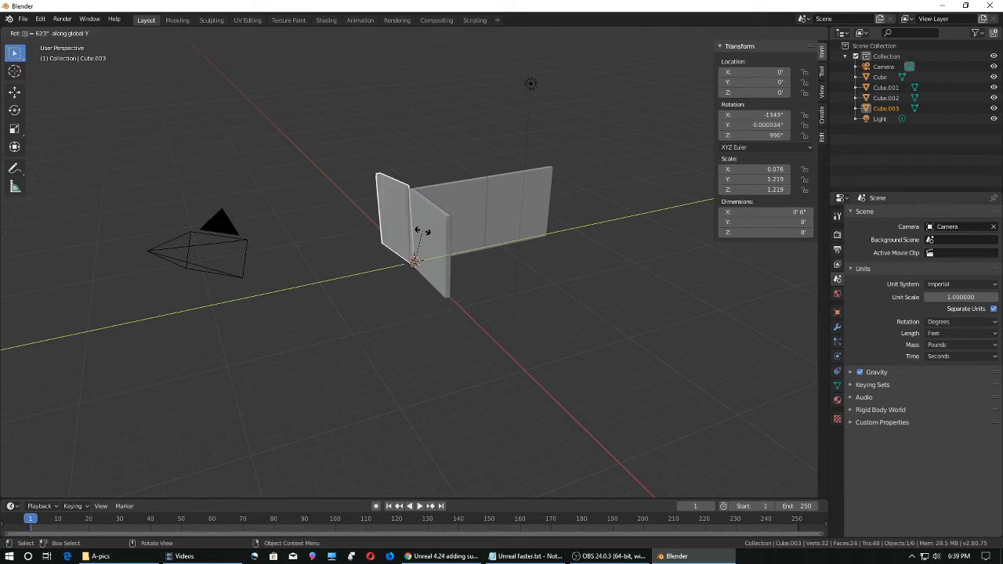
pyautogui.write('90')
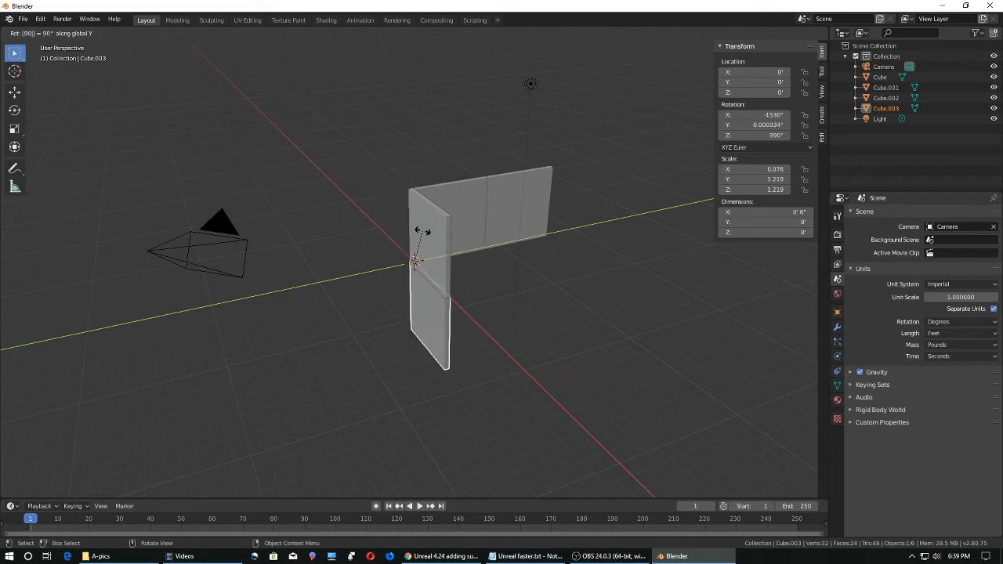
pyautogui.press('Return')
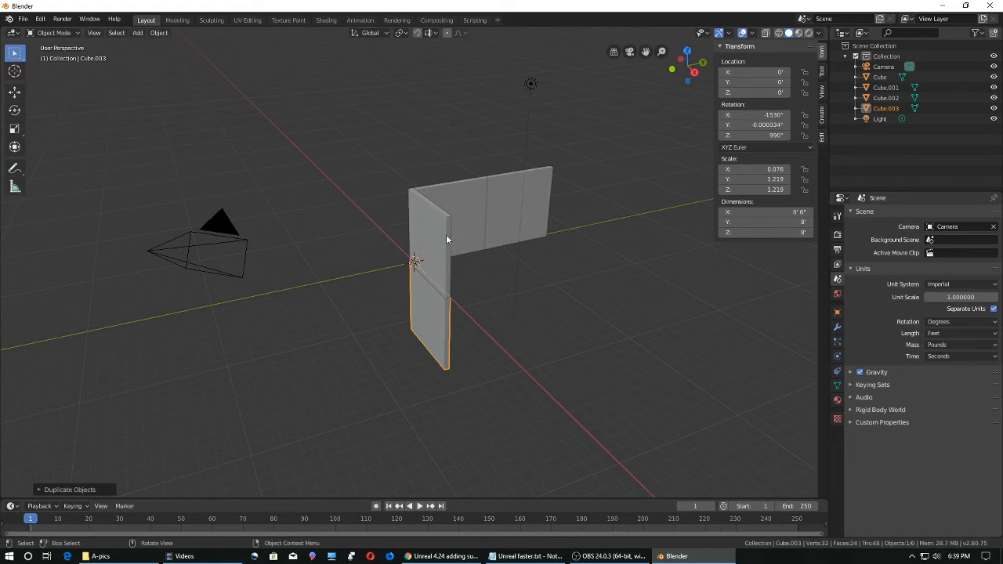
# - Duplicate the upper perpendicular panel in place, cancel the free rotation of the copy, and deselect it
pyautogui.click(441, 248)
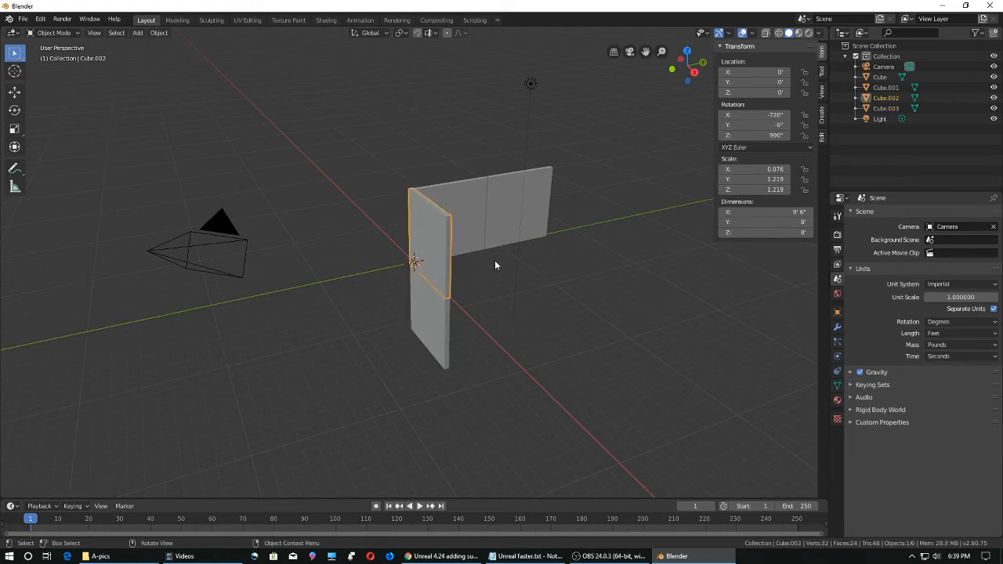
pyautogui.hotkey('shift', 'd')
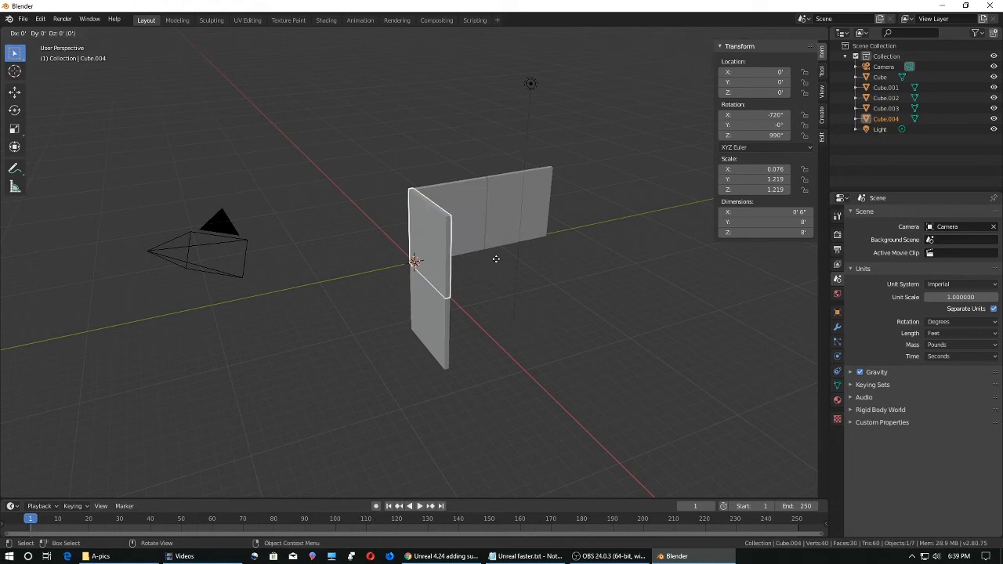
pyautogui.press('r')
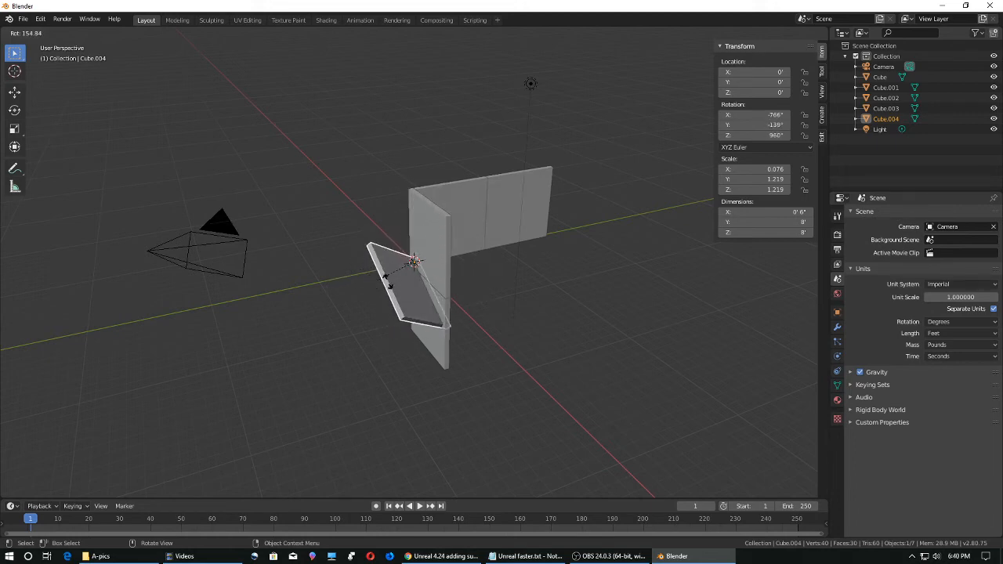
pyautogui.rightClick(470, 260)
pyautogui.click(508, 300)
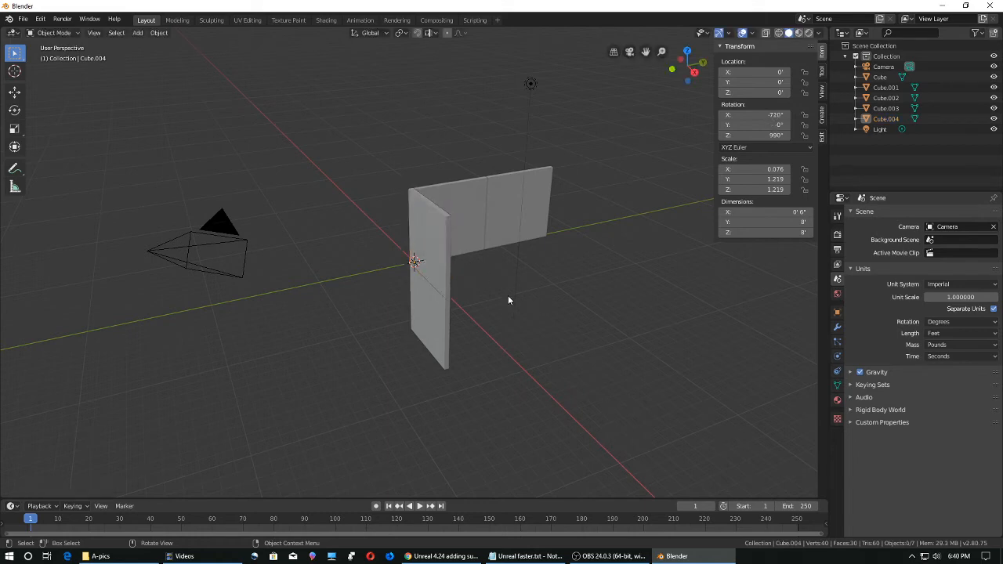
# - Duplicate the upper perpendicular panel, offset the copy 8 feet along the global Y axis, and deselect it
pyautogui.click(440, 242)
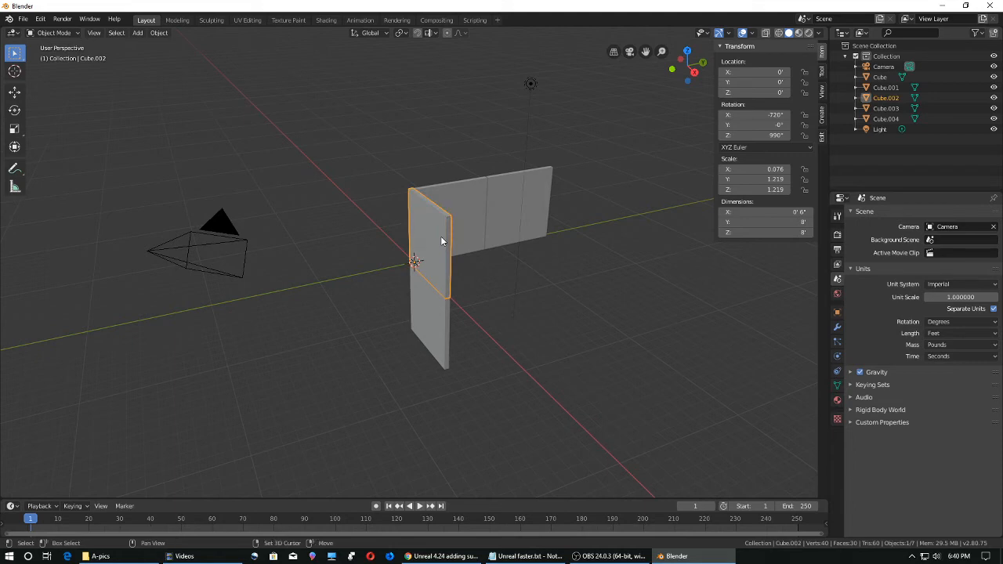
pyautogui.hotkey('shift', 'd')
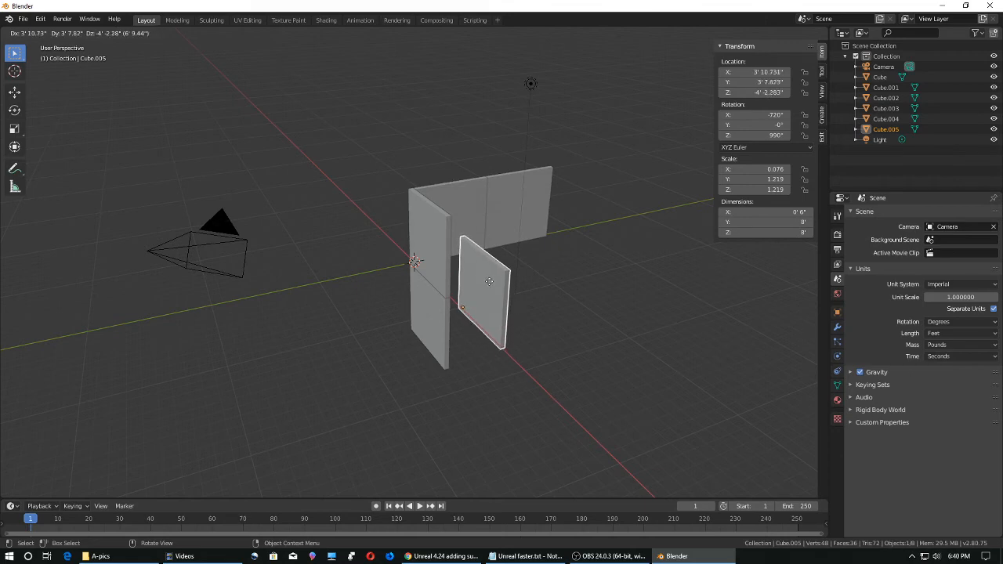
pyautogui.press('x')
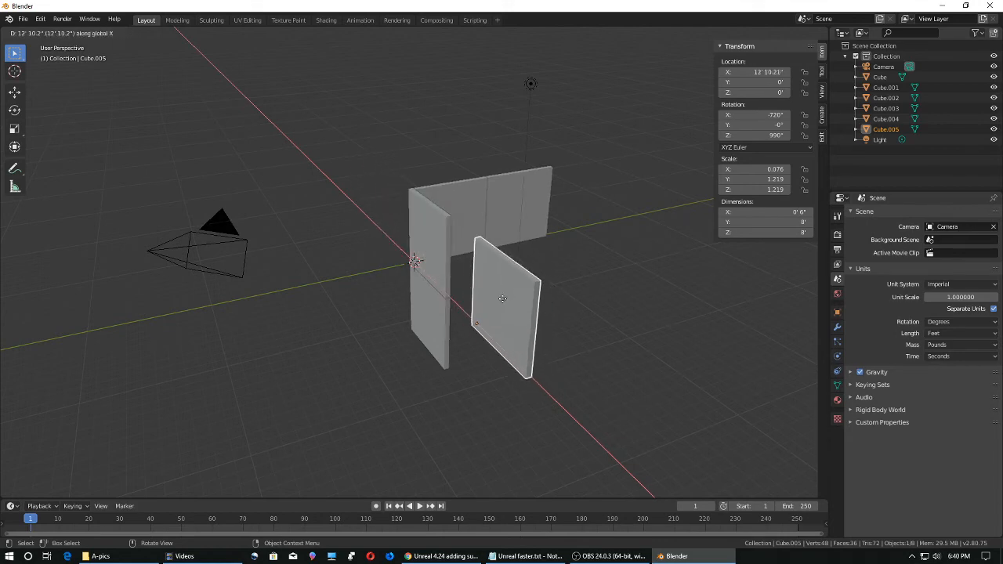
pyautogui.press('y')
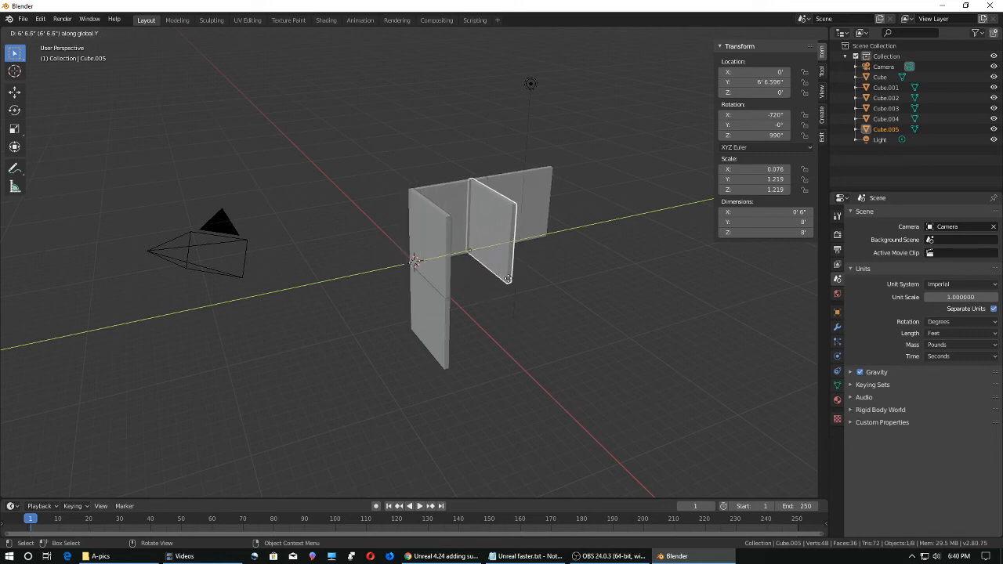
pyautogui.write('8')
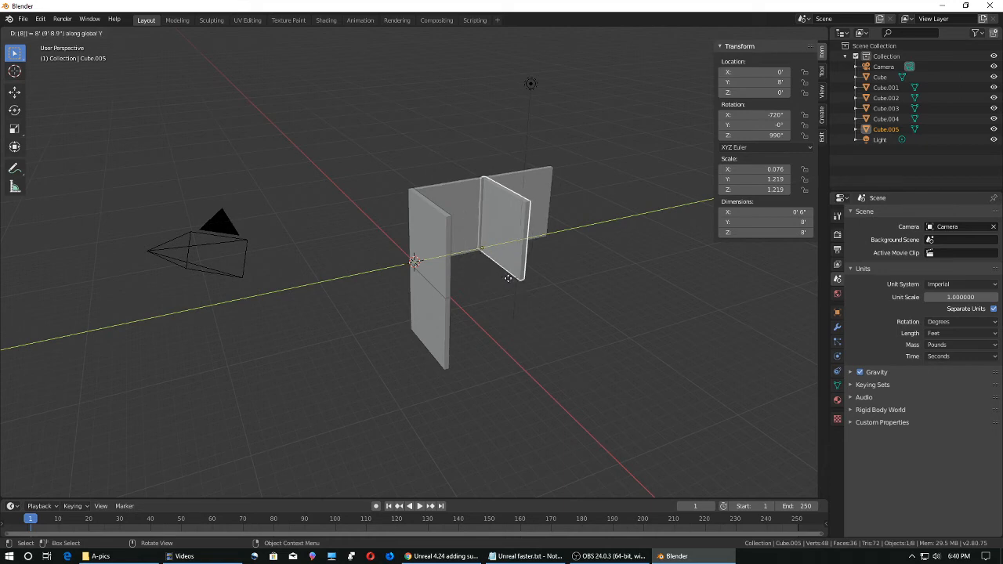
pyautogui.press('Return')
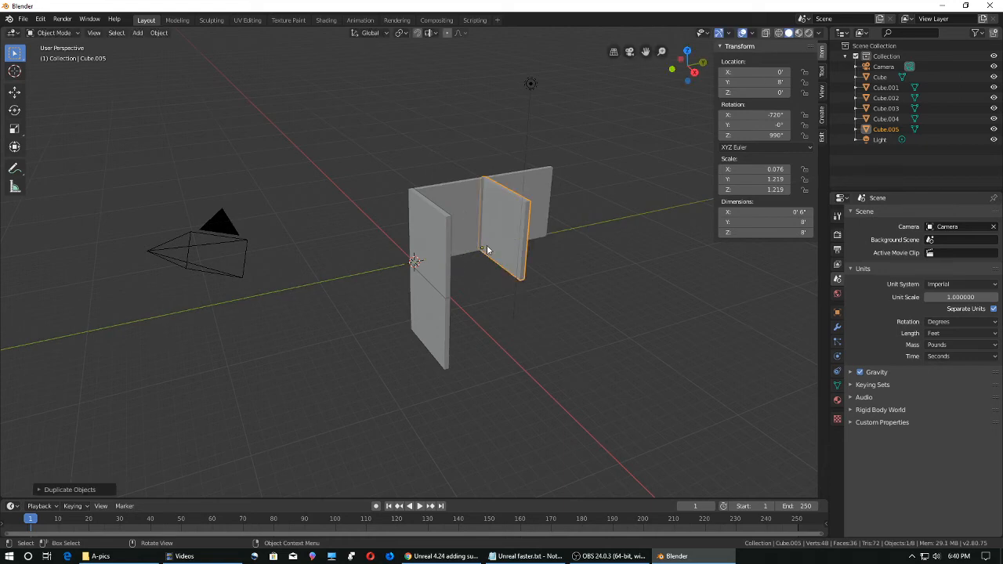
pyautogui.click(522, 315)
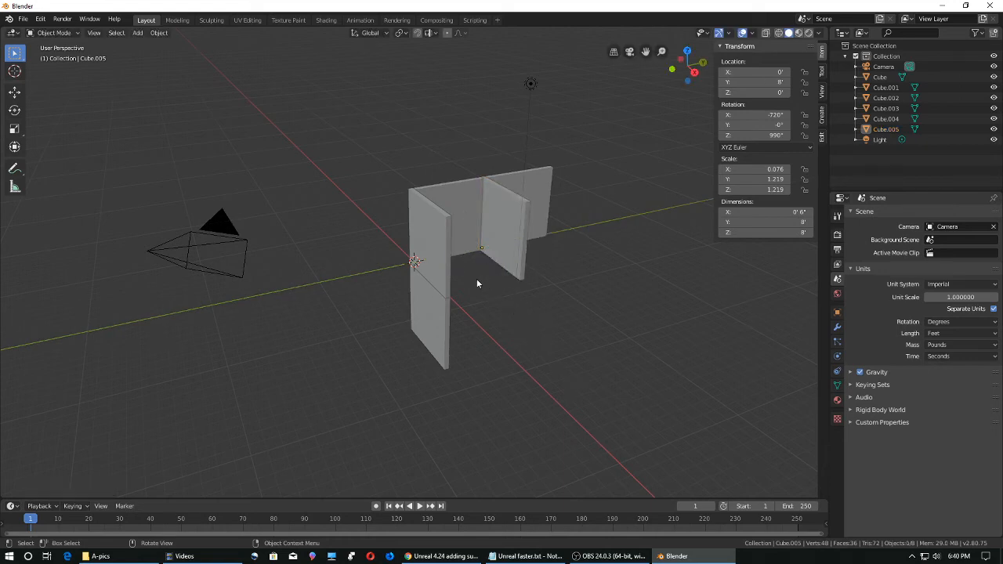
# - Duplicate the upper perpendicular panel, rotate the copy -90° about the global X axis to form a floor, and deselect it
pyautogui.click(441, 259)
pyautogui.hotkey('shift', 'd')
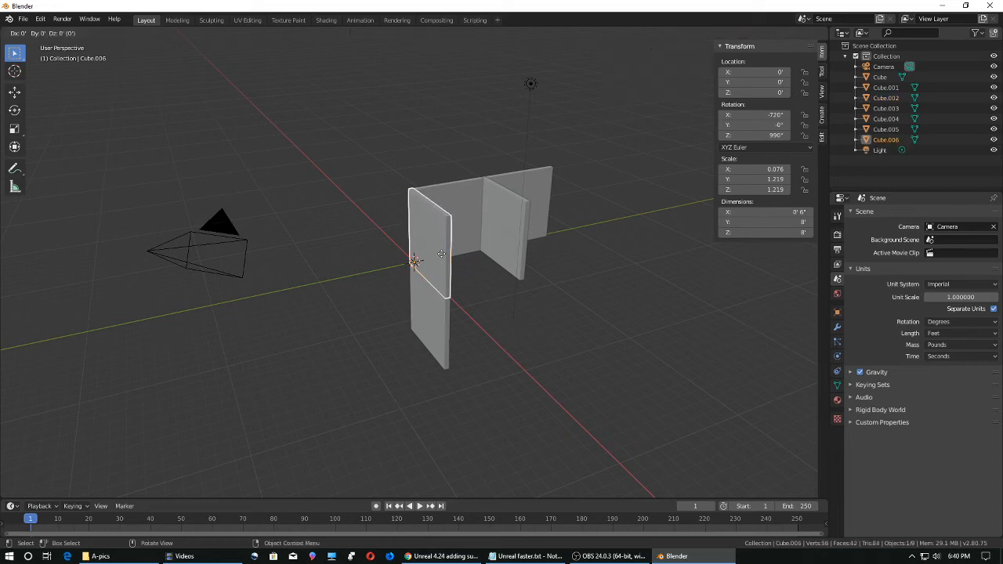
pyautogui.press('r')
pyautogui.press('x')
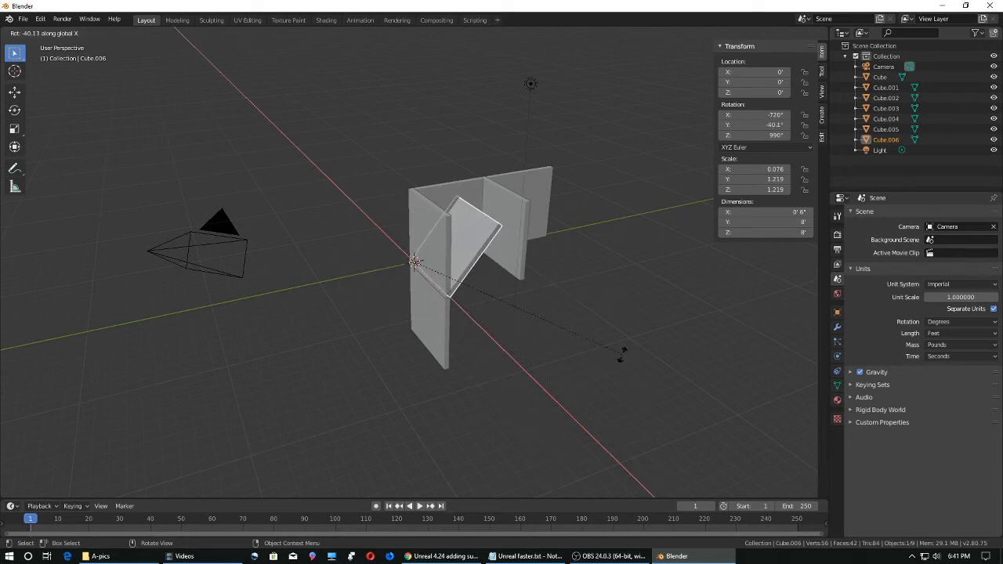
pyautogui.write('90')
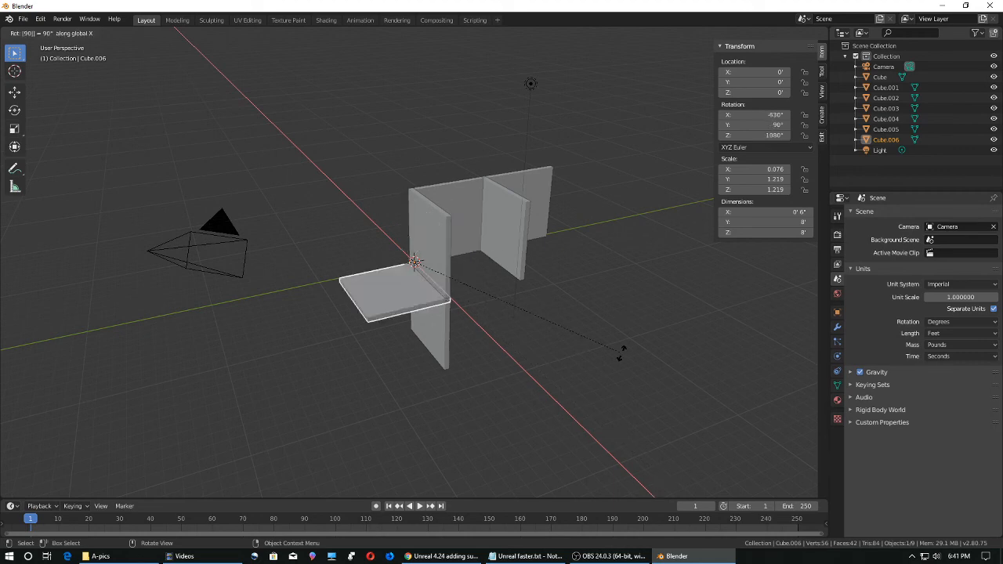
pyautogui.press('BackSpace')
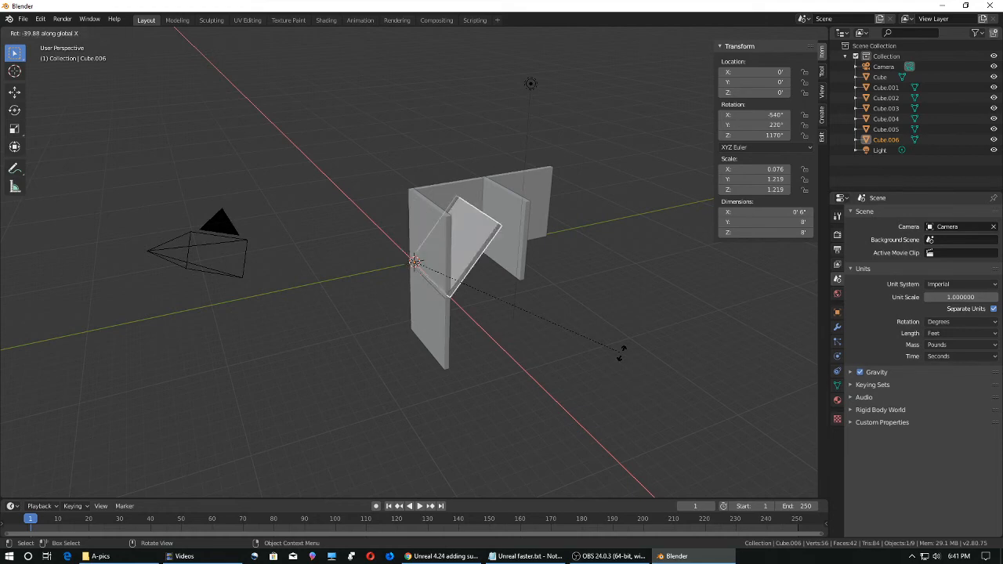
pyautogui.write('-90')
pyautogui.press('Return')
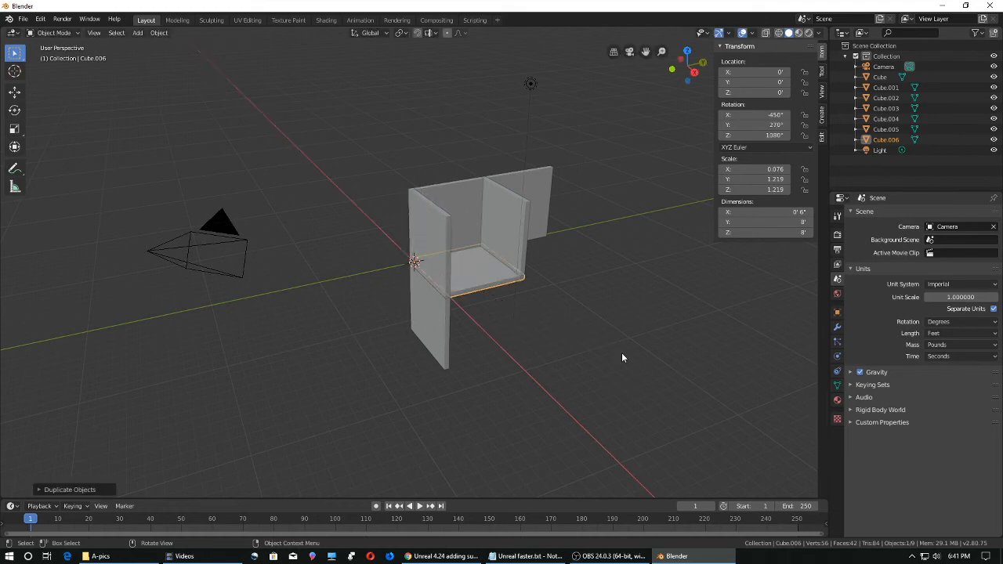
pyautogui.click(574, 320)
# - Raise the lower perpendicular panel along the Z axis above the upper one and set its Z location to 16 feet
pyautogui.moveTo(574, 319); pyautogui.dragTo(518, 227, button='middle')
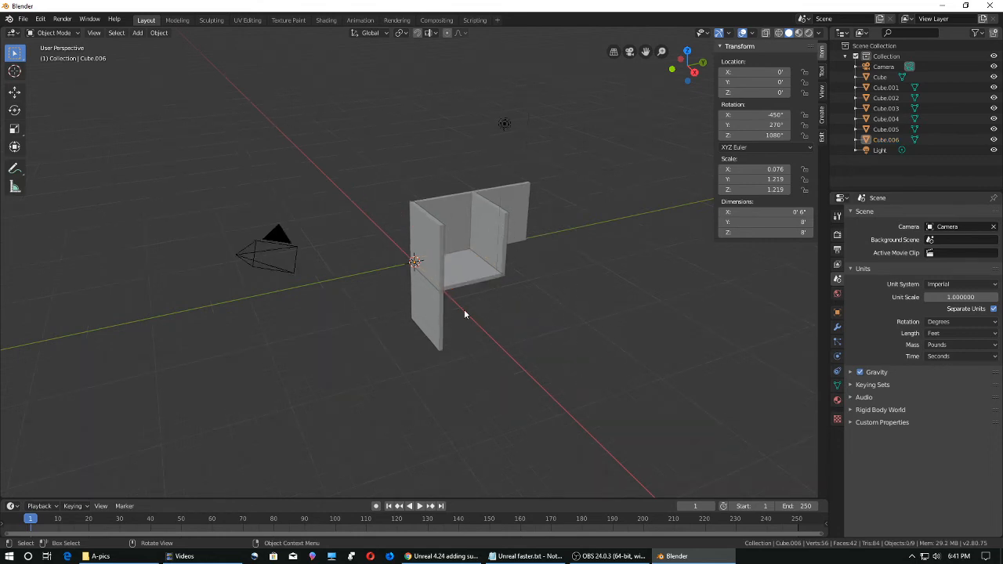
pyautogui.click(437, 314)
pyautogui.click(15, 92)
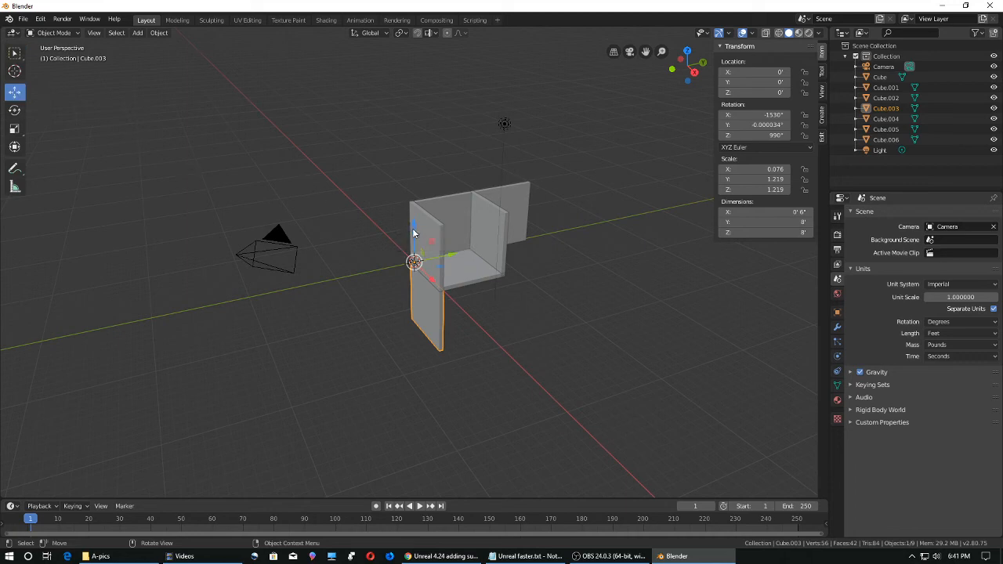
pyautogui.moveTo(413, 229); pyautogui.dragTo(415, 91)
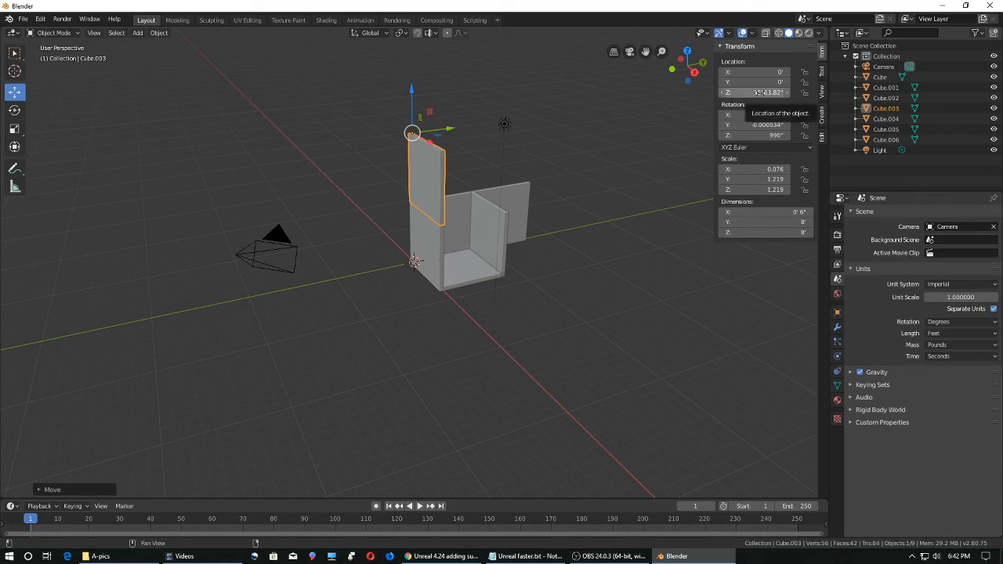
pyautogui.click(759, 92)
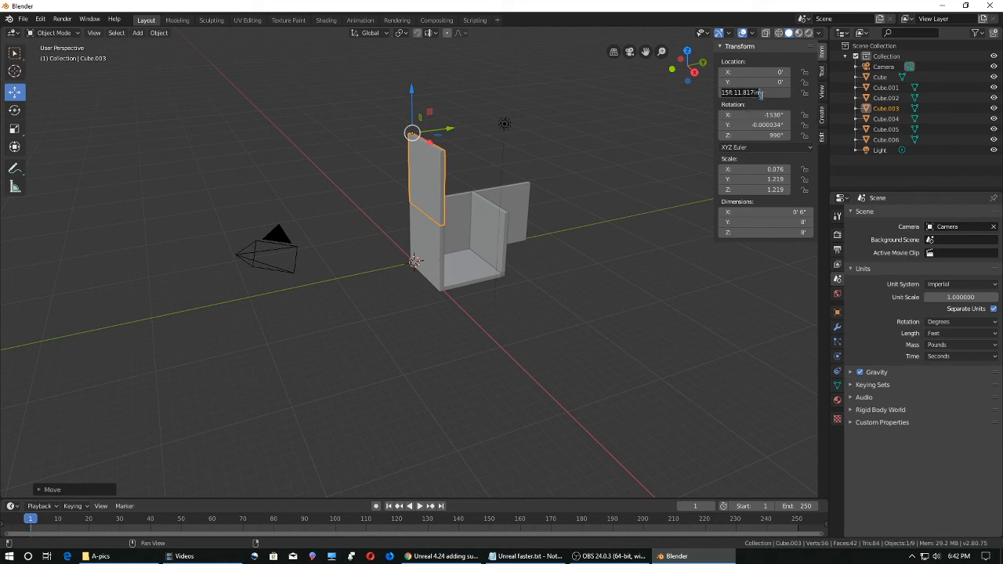
pyautogui.write('6')
pyautogui.press('BackSpace')
pyautogui.write('16')
pyautogui.press('Return')
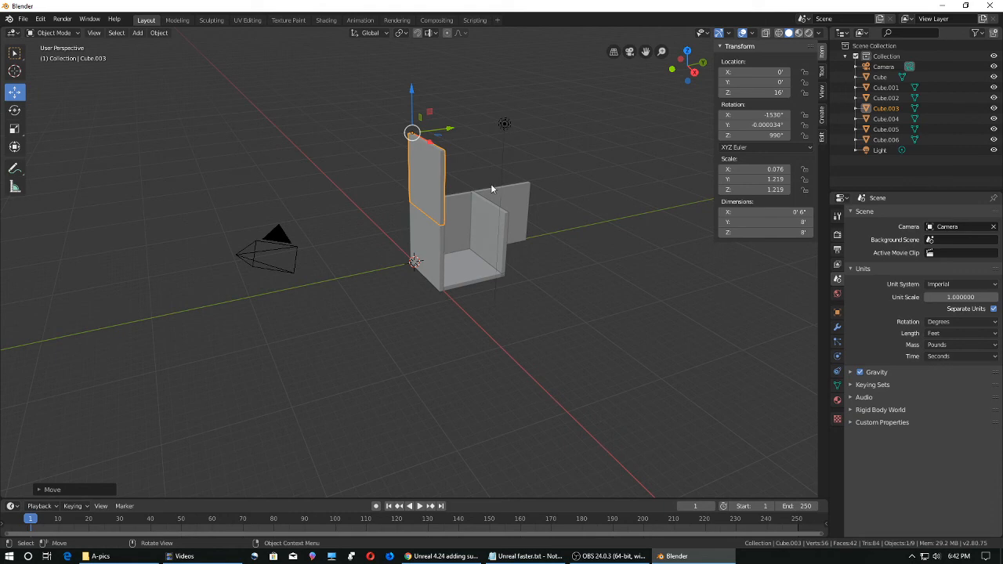
# - Rotate the raised panel 90° about the global X axis so it lies horizontal
pyautogui.press('r')
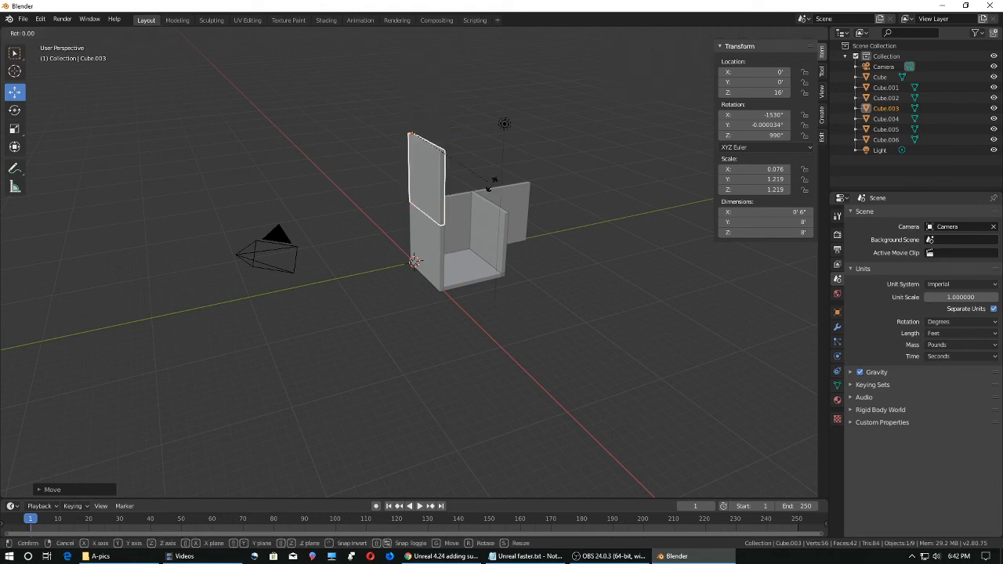
pyautogui.press('x')
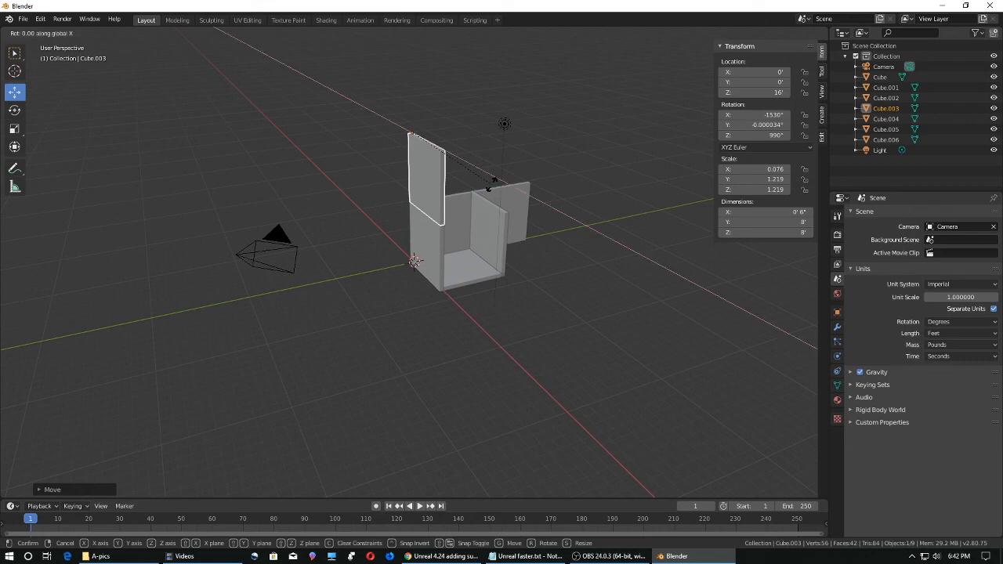
pyautogui.write('90')
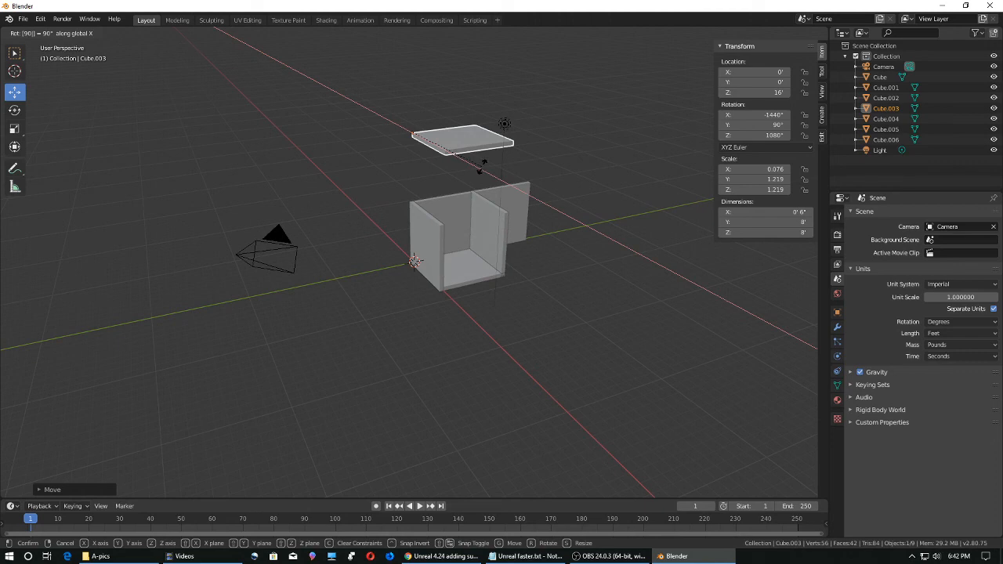
pyautogui.press('Return')
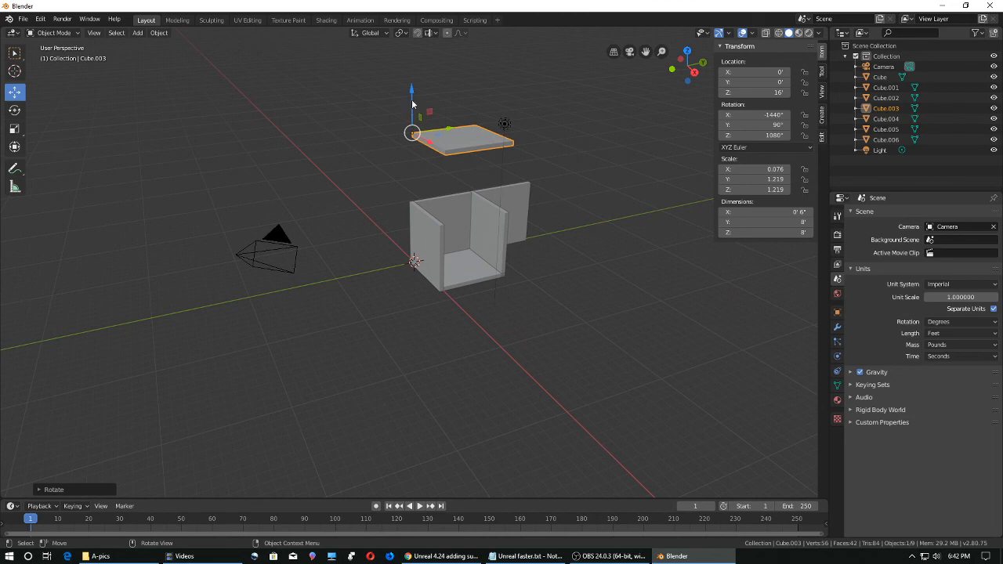
# - Lower the horizontal panel onto the walls as a roof, set its Z location to 8 feet, and deselect it
pyautogui.moveTo(411, 90); pyautogui.dragTo(407, 157)
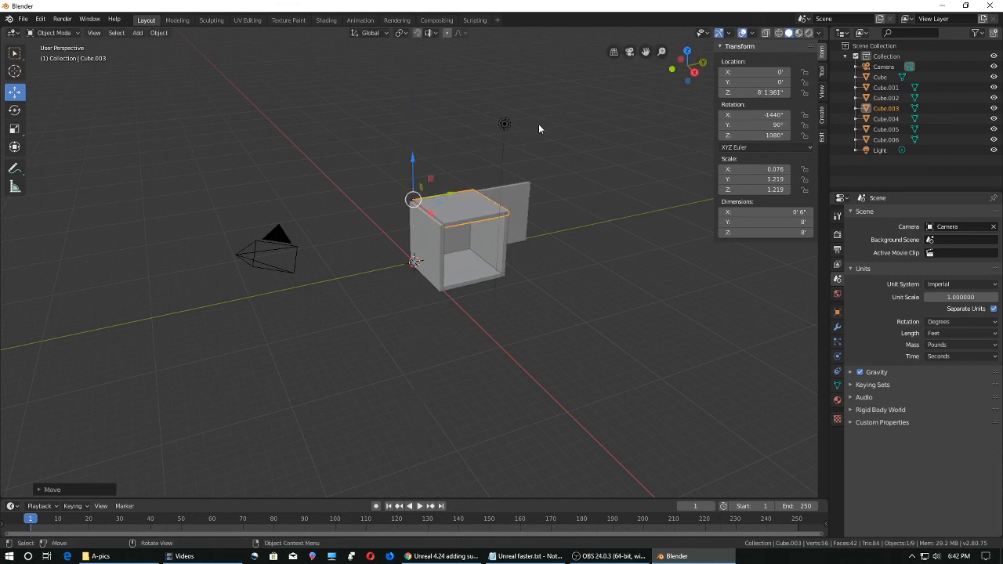
pyautogui.click(764, 92)
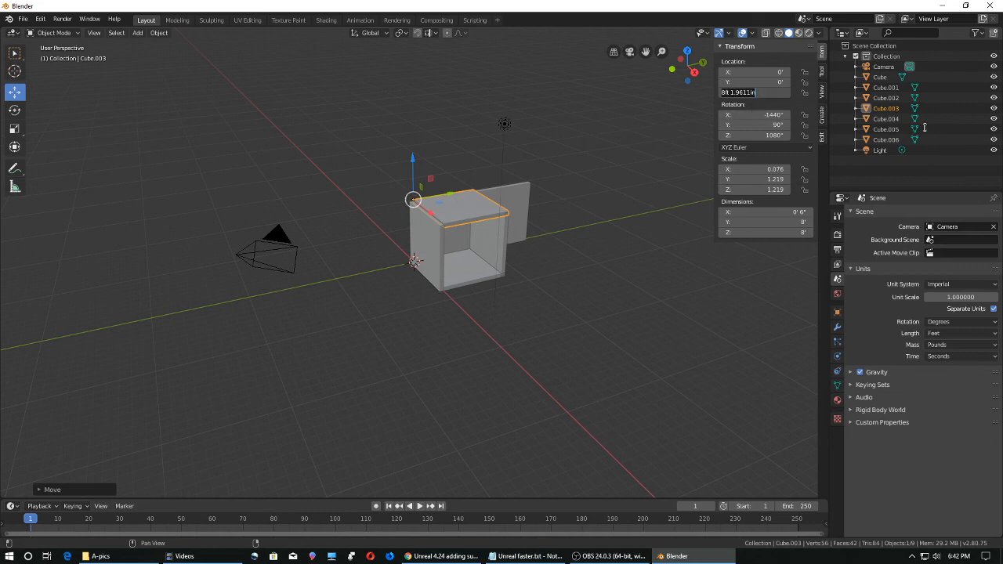
pyautogui.write('8')
pyautogui.press('Return')
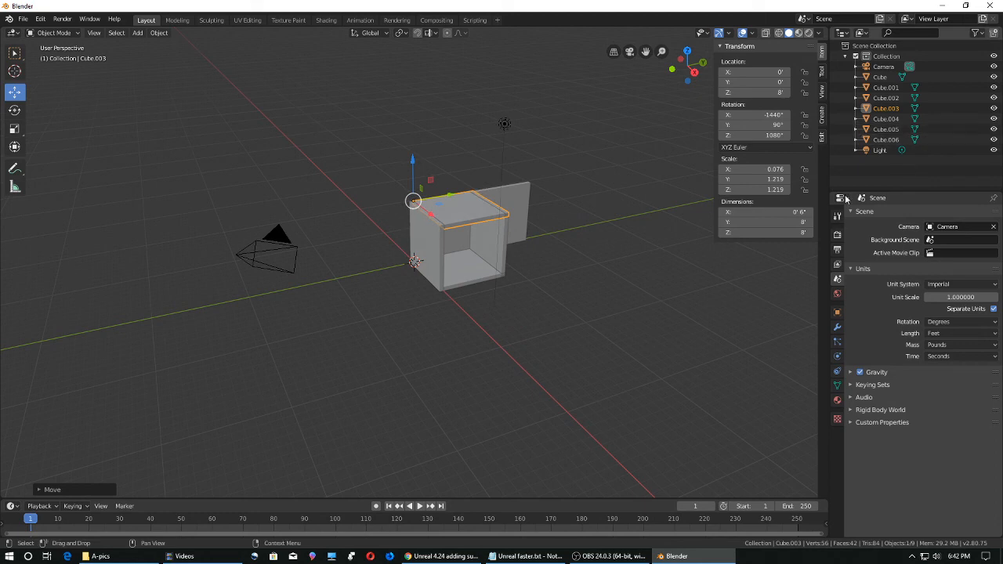
pyautogui.click(480, 346)
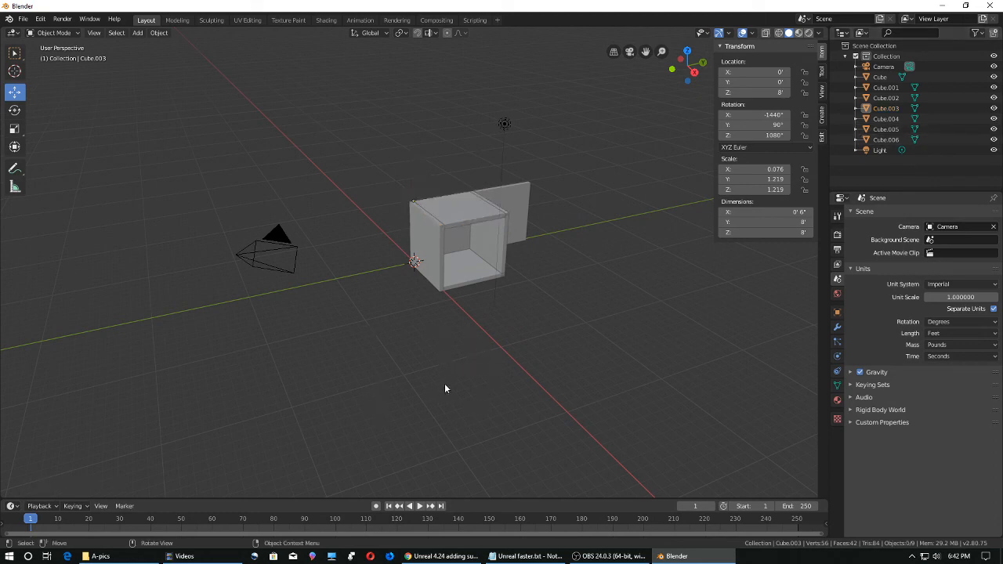
# - Delete the wall panel extending beyond the box along the Y axis and the roof panel on top
pyautogui.click(517, 198)
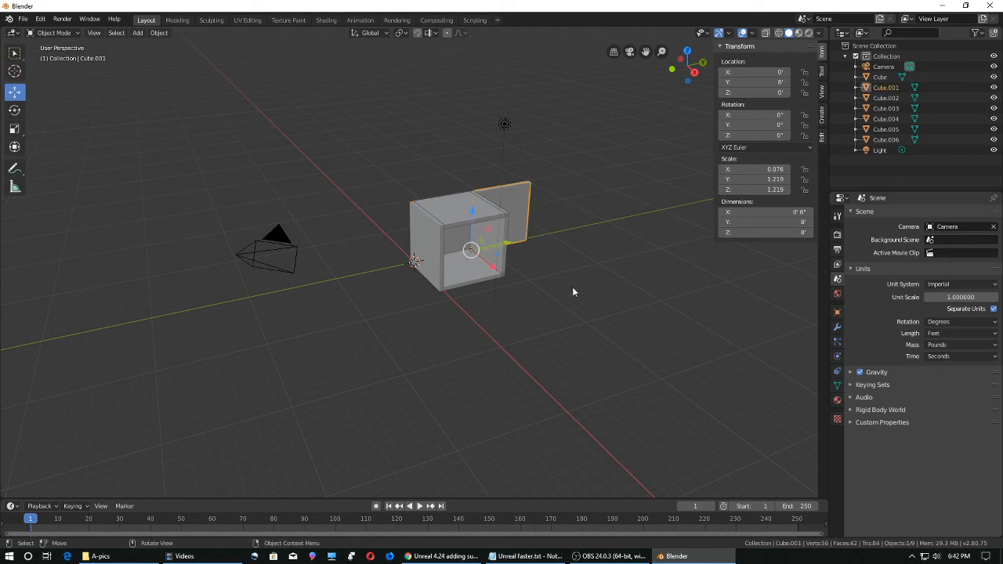
pyautogui.press('Delete')
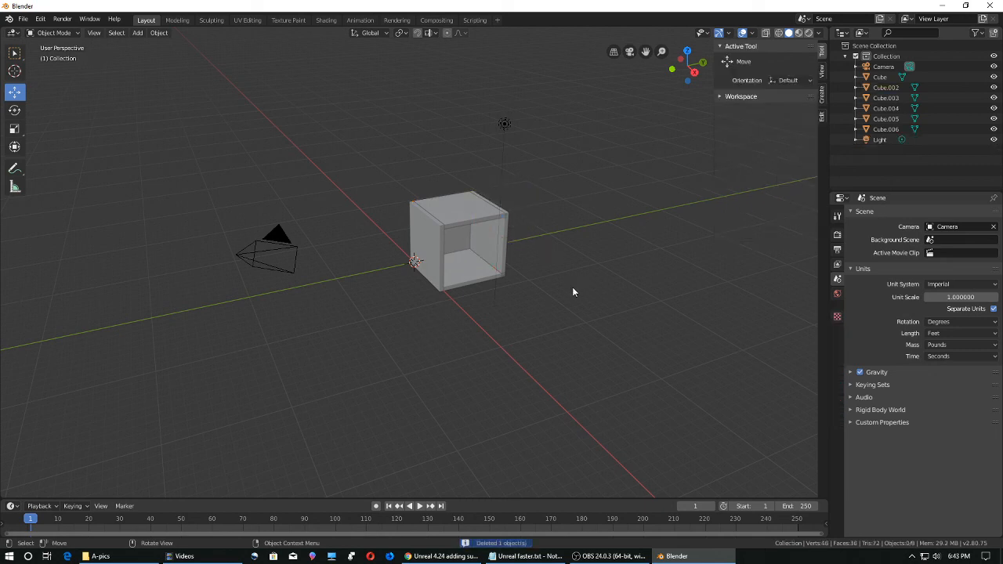
pyautogui.click(472, 220)
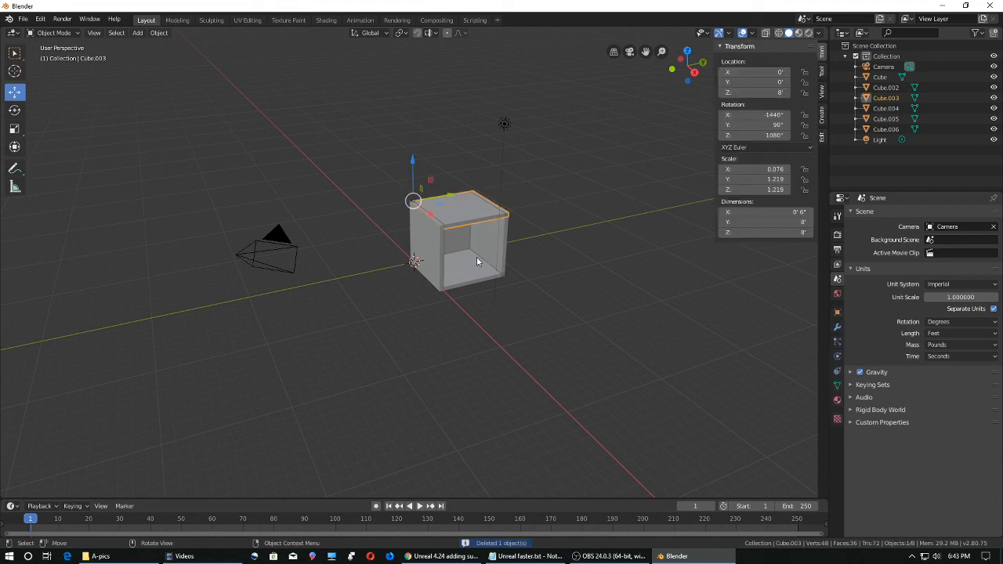
pyautogui.press('x')
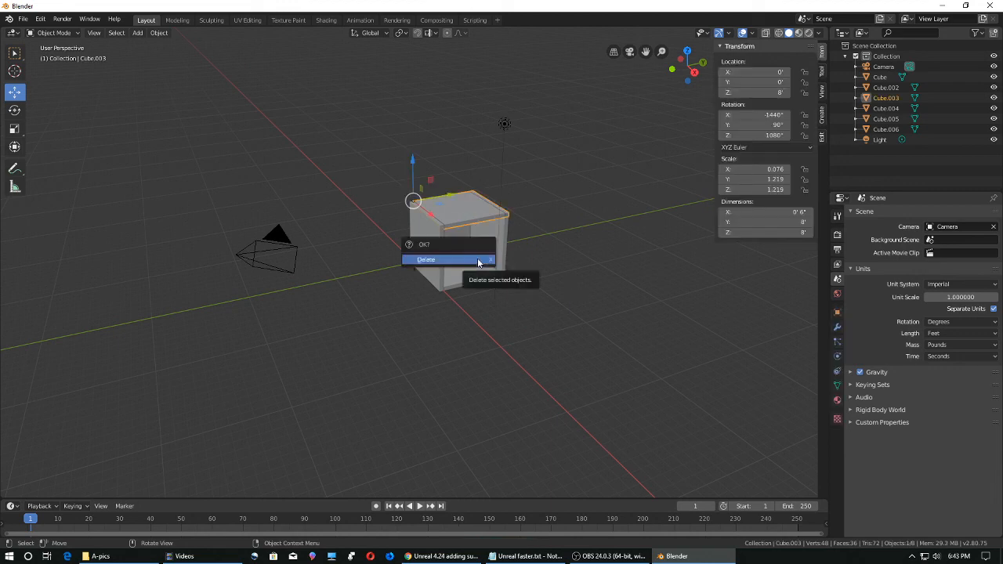
pyautogui.click(464, 263)
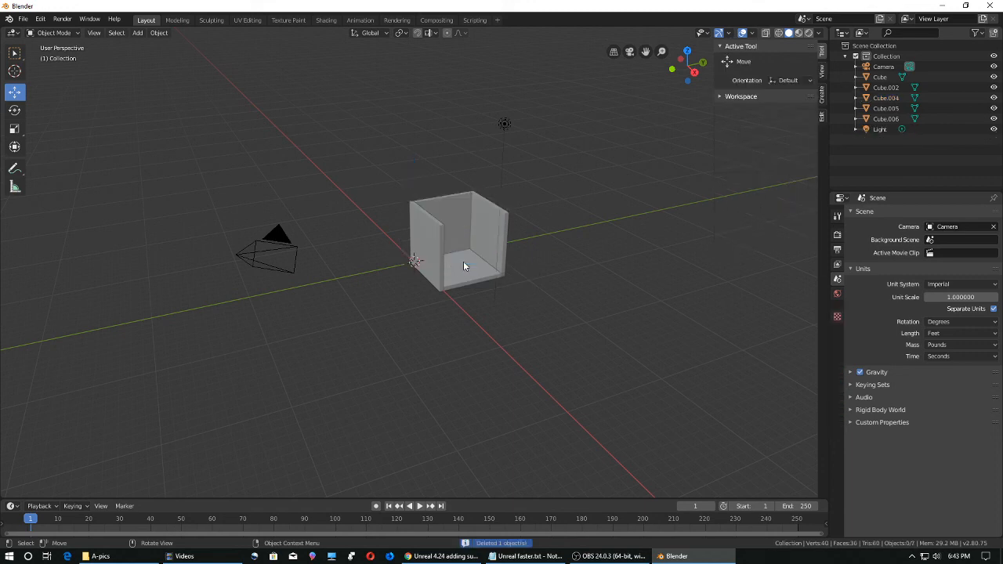